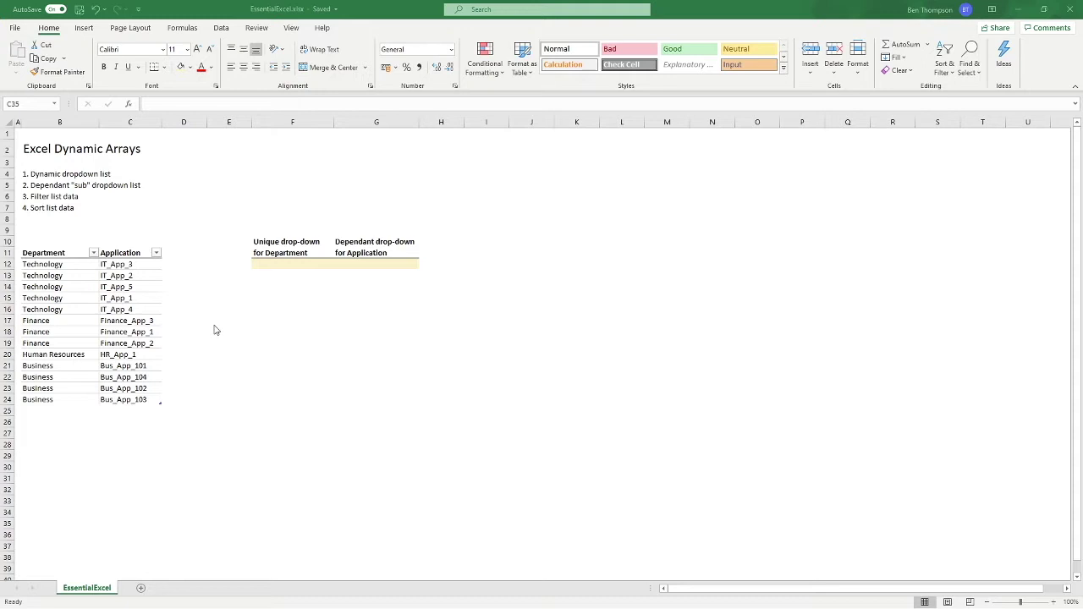
# - Point out drop-down cells F12 and G12, the Finance and Business applications, and the Filter/Sort checklist items
pyautogui.click(287, 263)
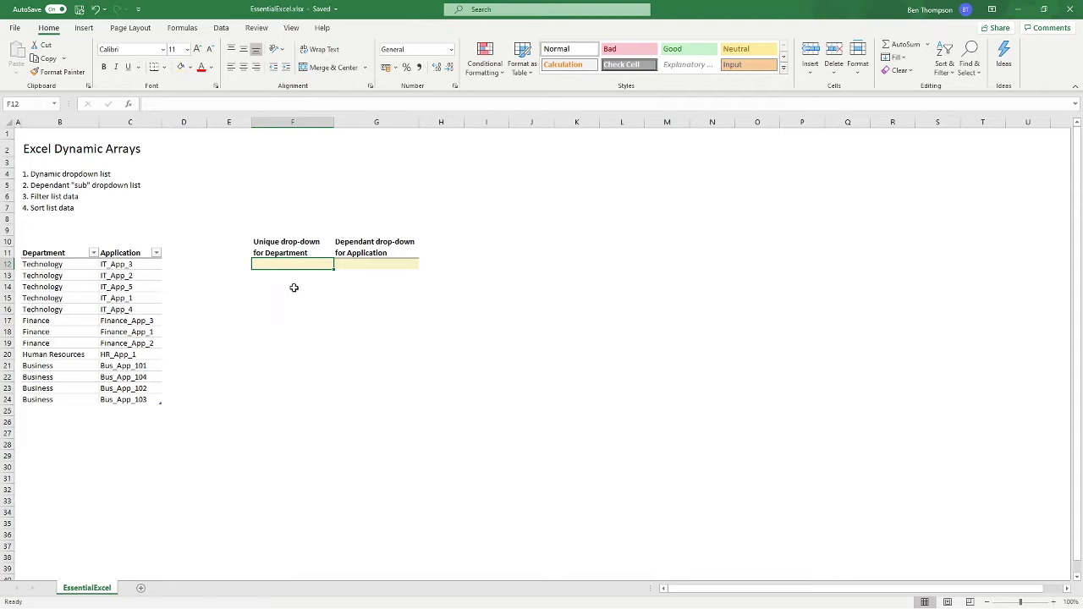
pyautogui.click(381, 265)
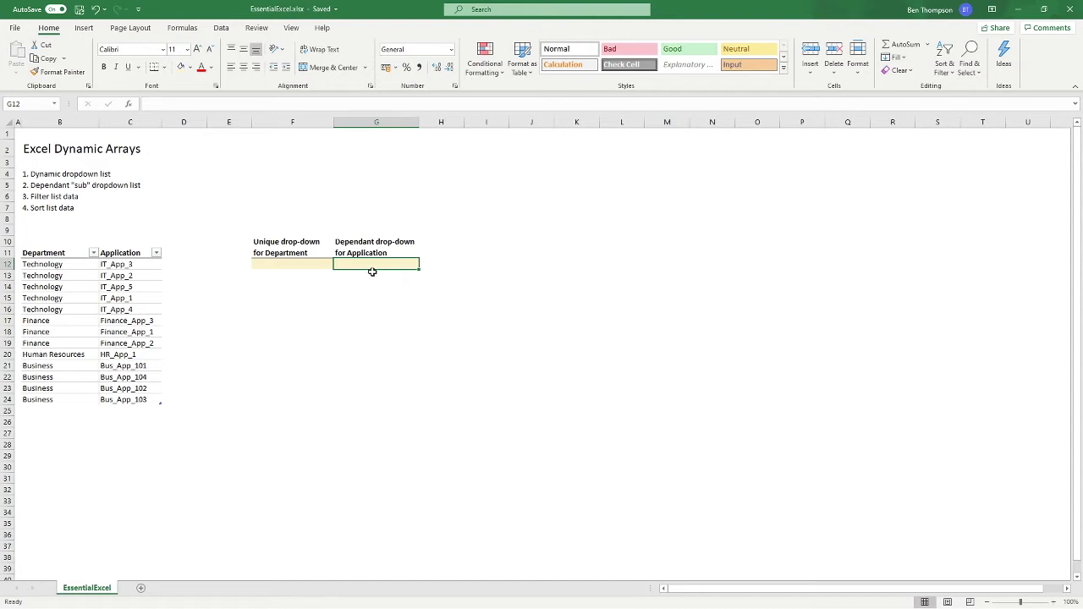
pyautogui.click(74, 322)
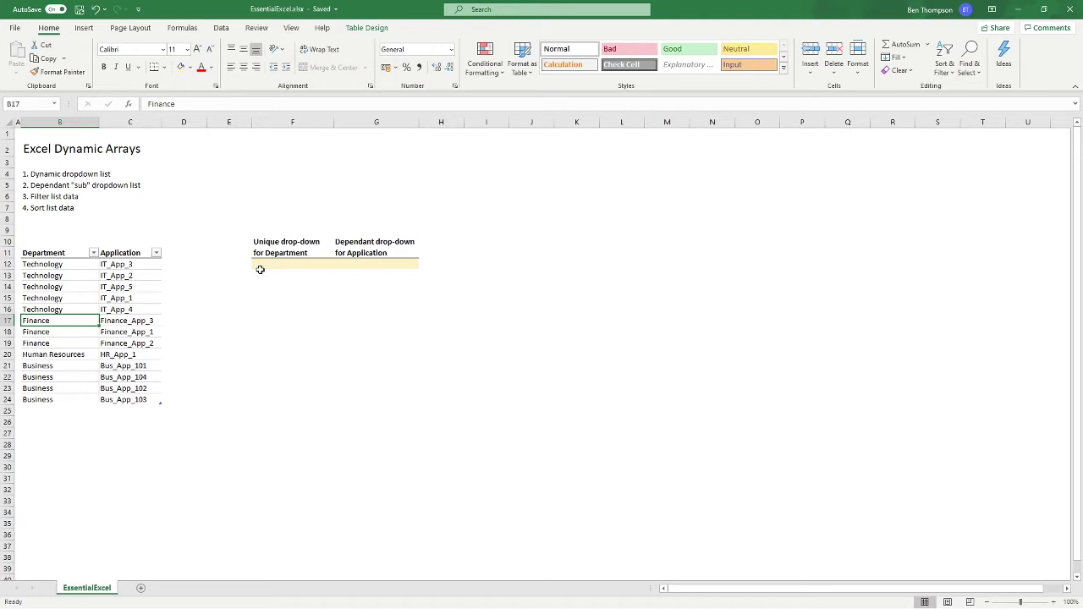
pyautogui.moveTo(154, 321); pyautogui.dragTo(157, 342)
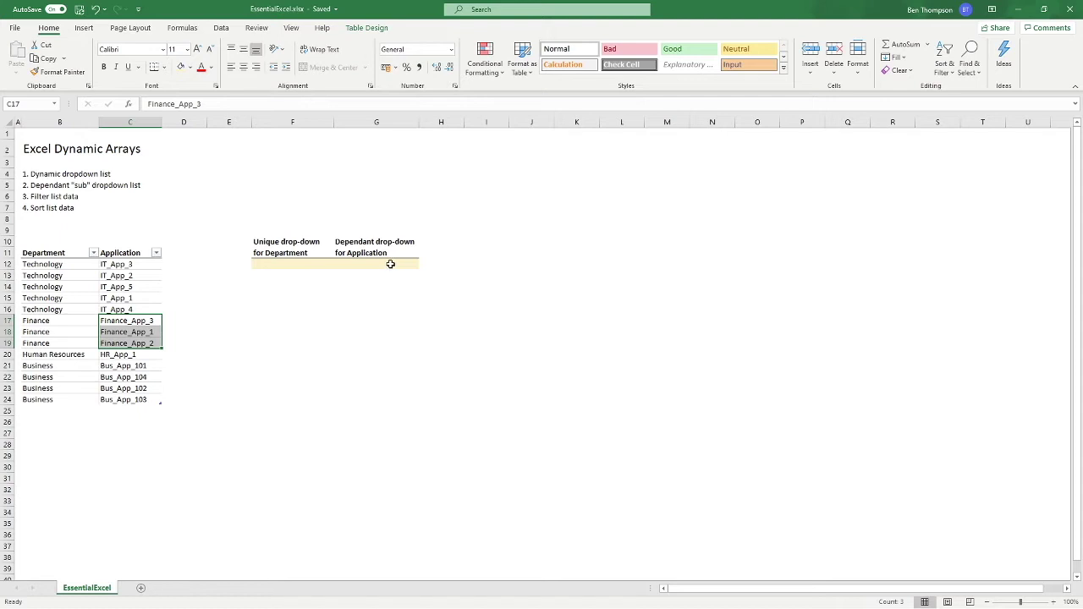
pyautogui.click(53, 379)
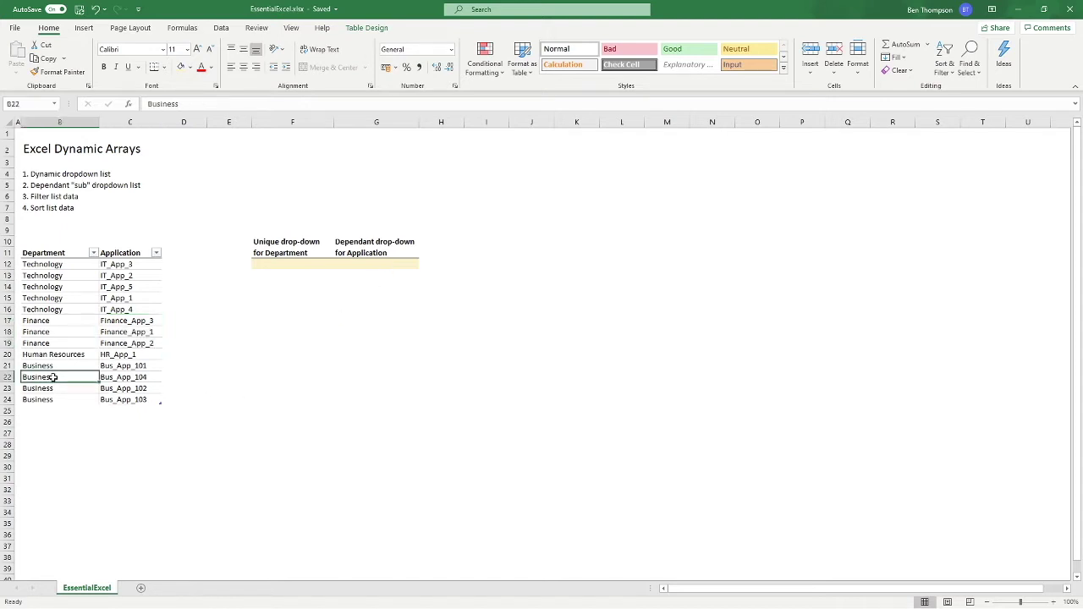
pyautogui.moveTo(131, 367); pyautogui.dragTo(125, 402)
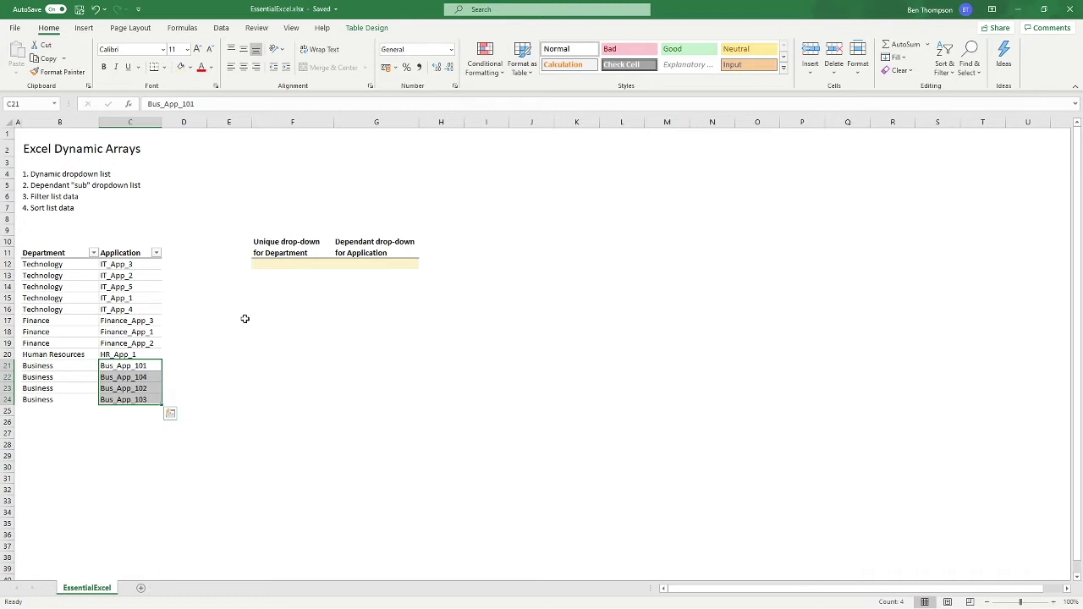
pyautogui.click(72, 197)
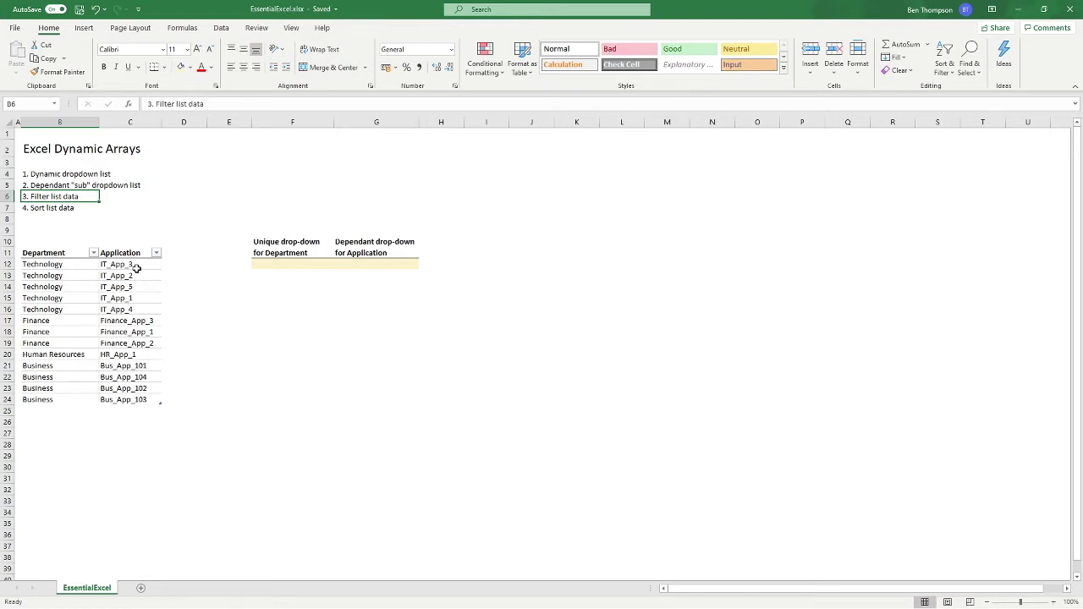
pyautogui.click(78, 209)
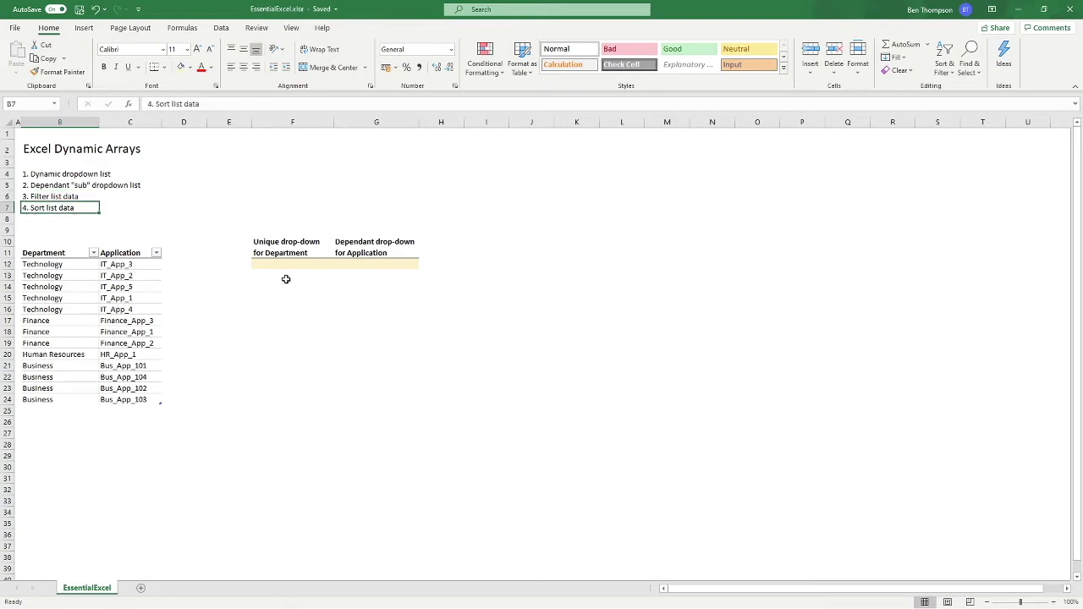
pyautogui.click(64, 195)
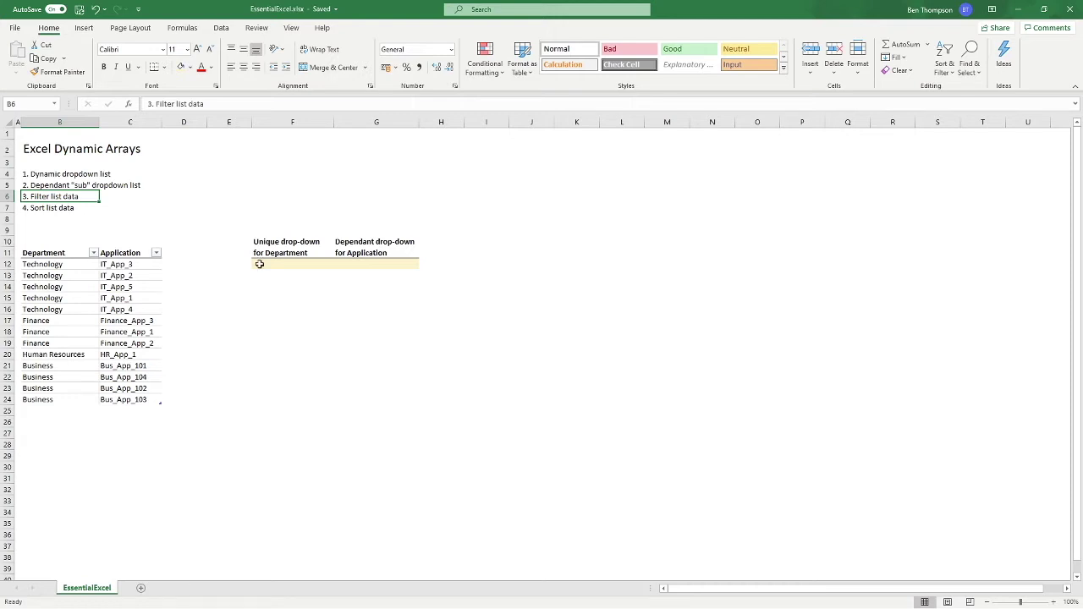
# - Enter =UNIQUE(Table1[Department]) in F15 so the four departments spill below
pyautogui.click(267, 297)
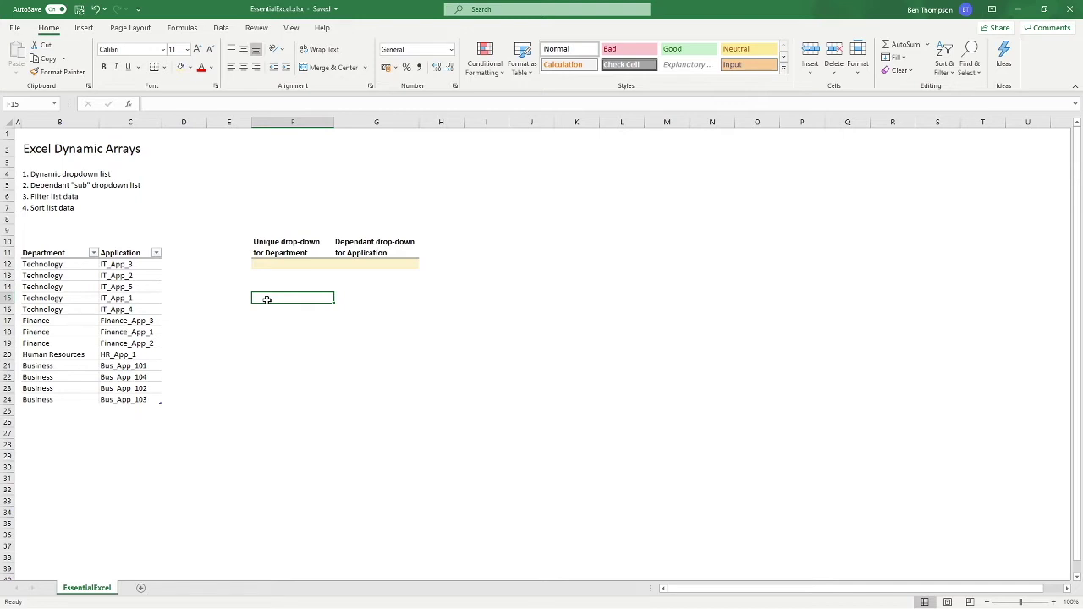
pyautogui.write('=UNI')
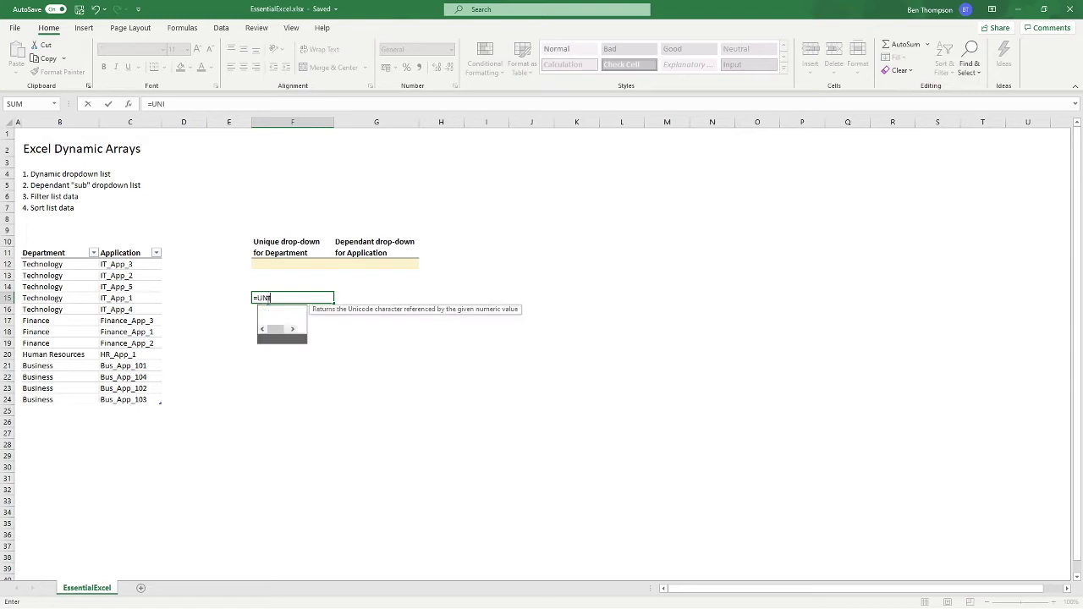
pyautogui.press('Down')
pyautogui.press('Down')
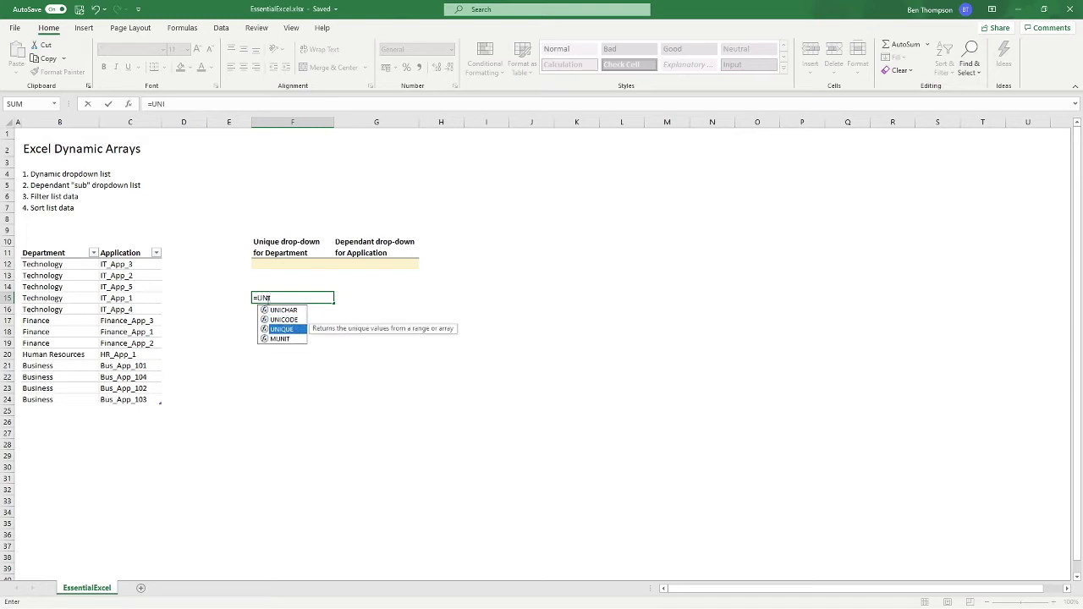
pyautogui.press('Tab')
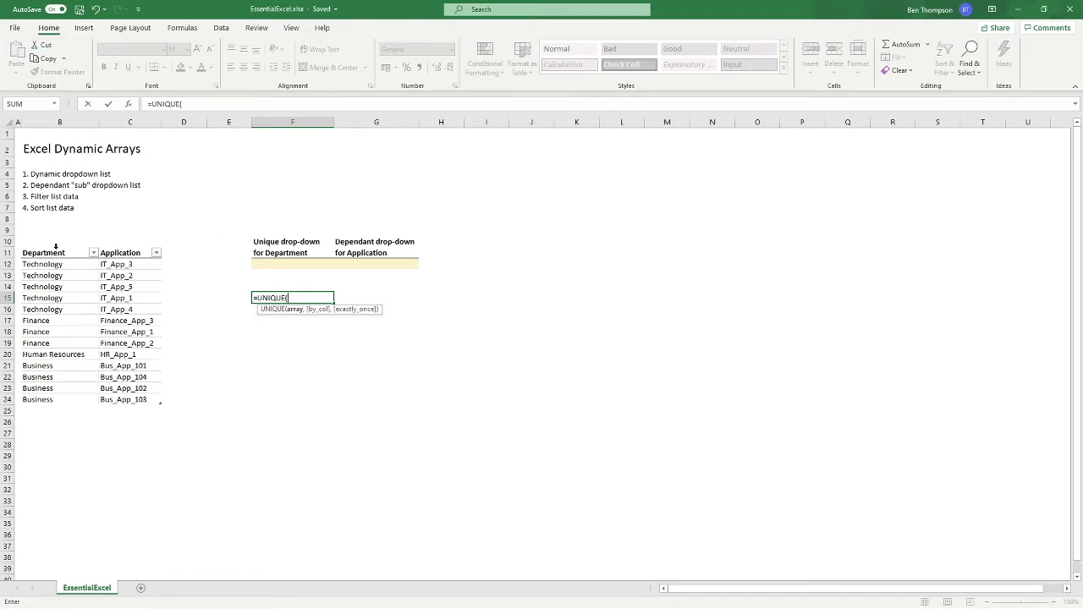
pyautogui.click(56, 247)
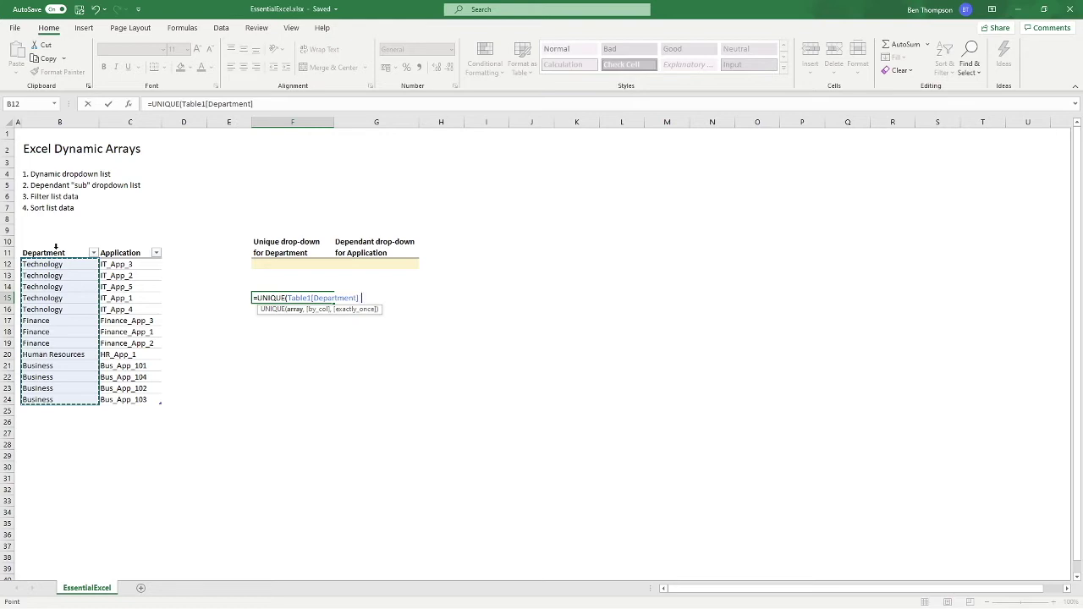
pyautogui.write(')')
pyautogui.press('Return')
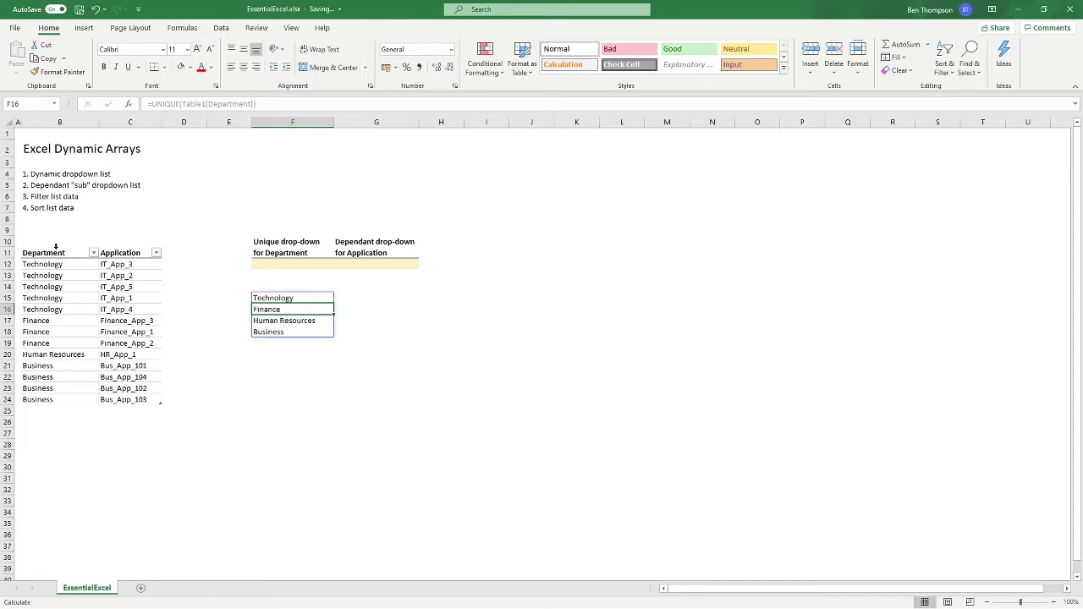
pyautogui.click(307, 298)
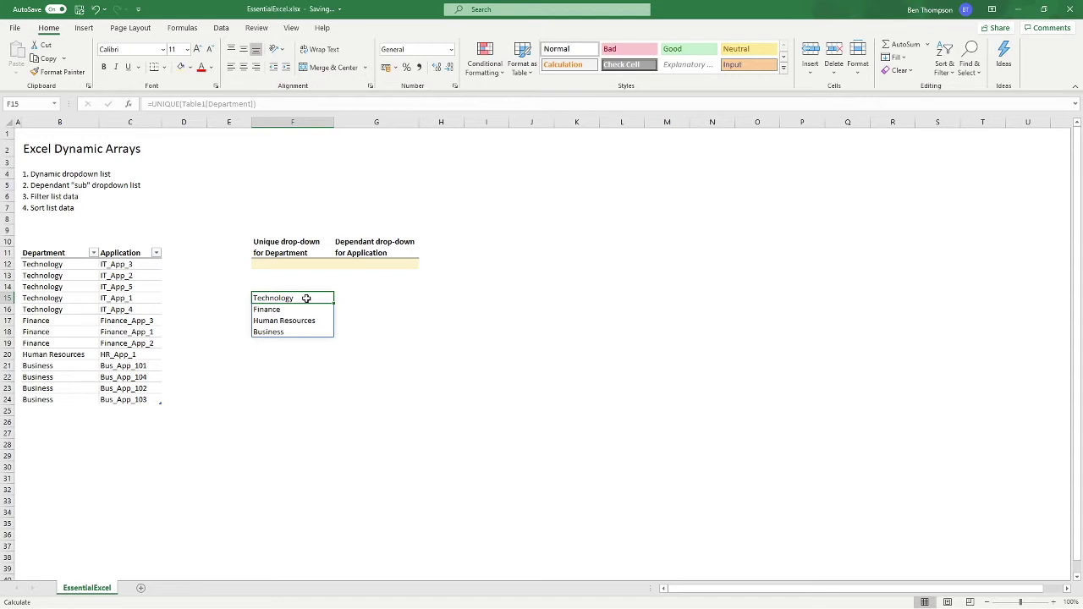
pyautogui.click(50, 411)
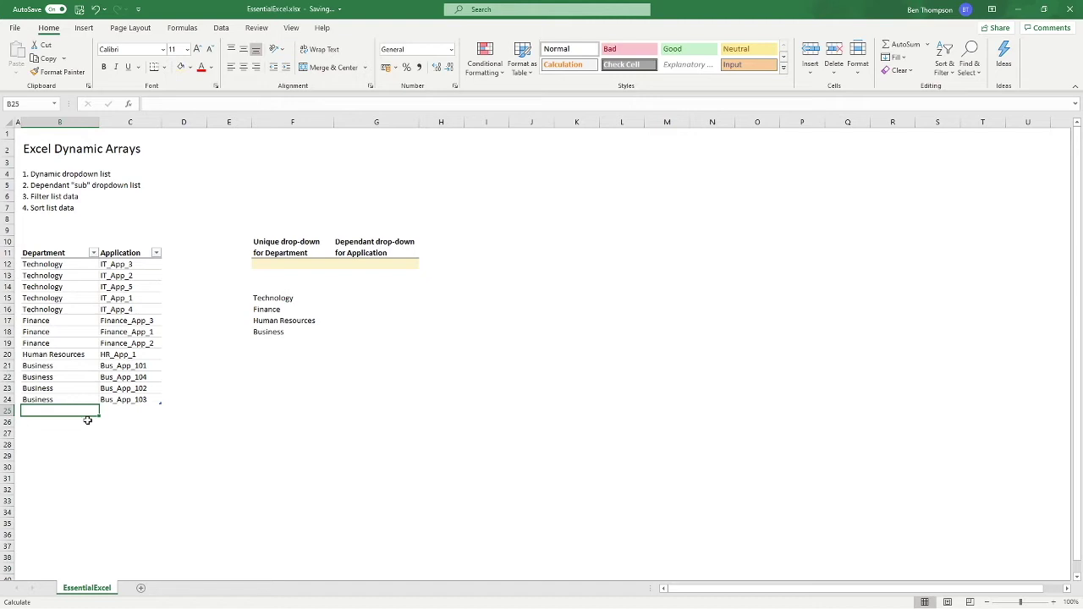
pyautogui.write('Catering')
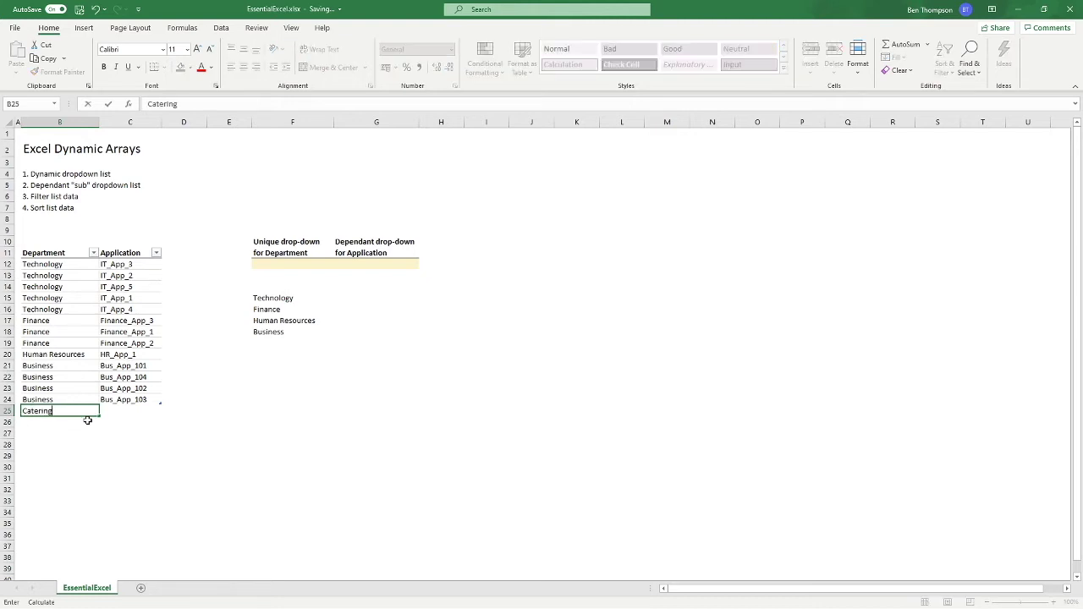
pyautogui.press('Tab')
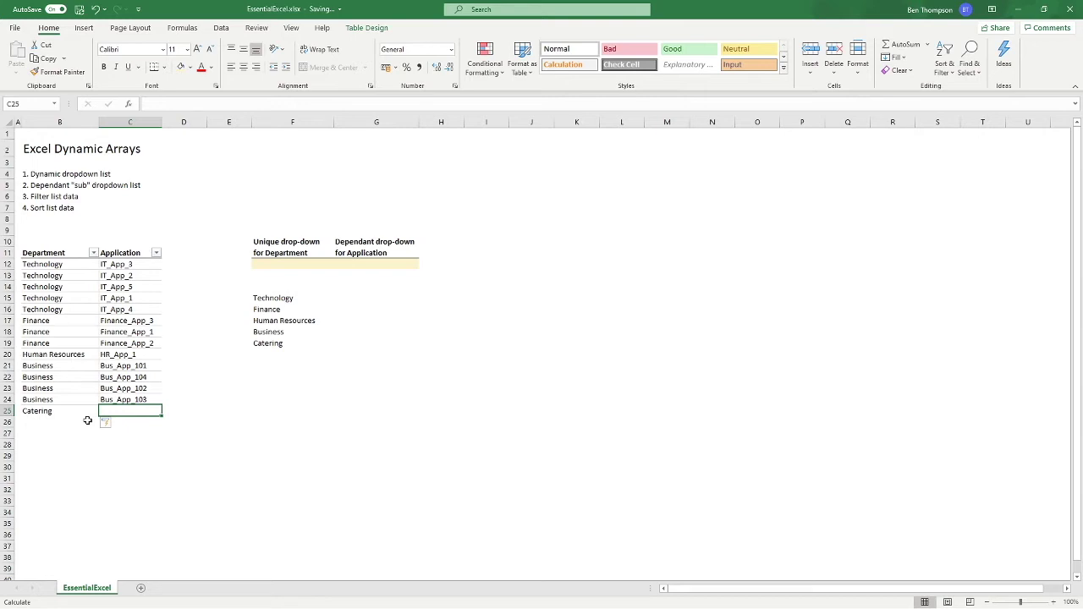
pyautogui.press('Left')
pyautogui.press('Delete')
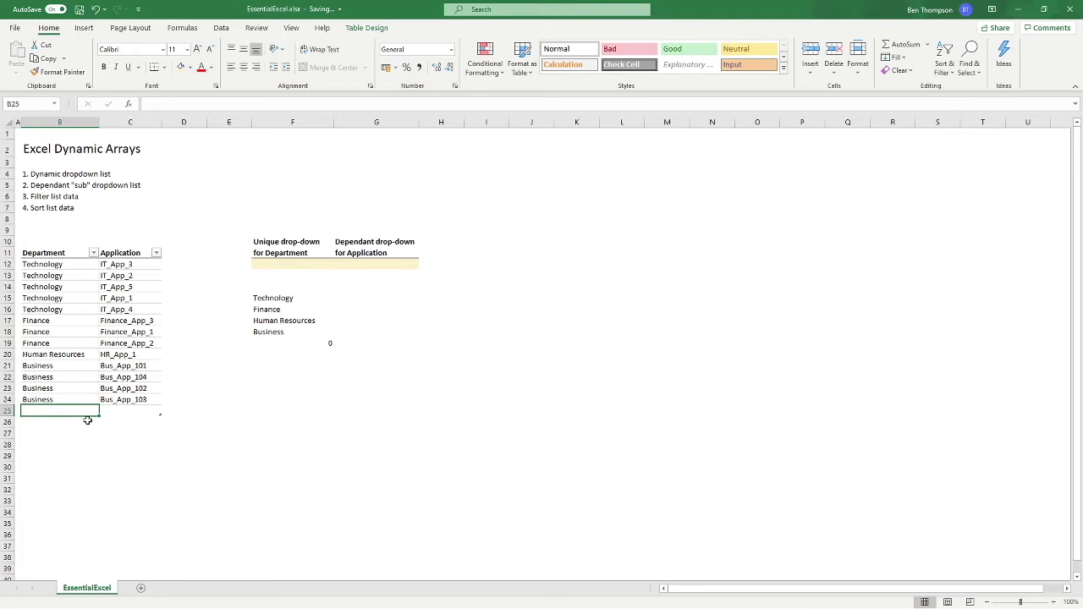
pyautogui.rightClick(87, 417)
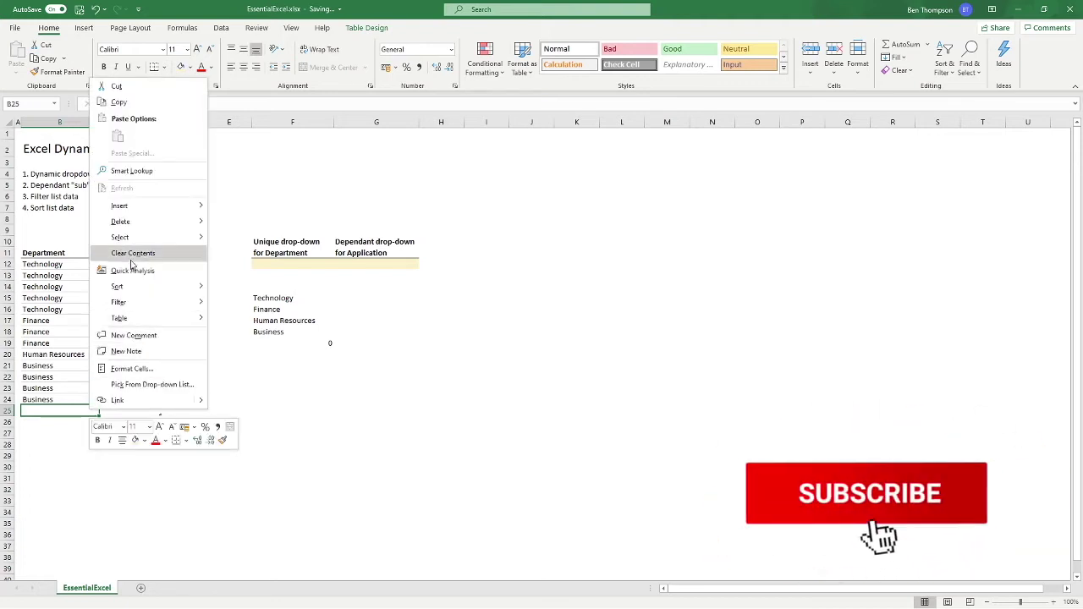
pyautogui.moveTo(122, 221)
pyautogui.click(252, 236)
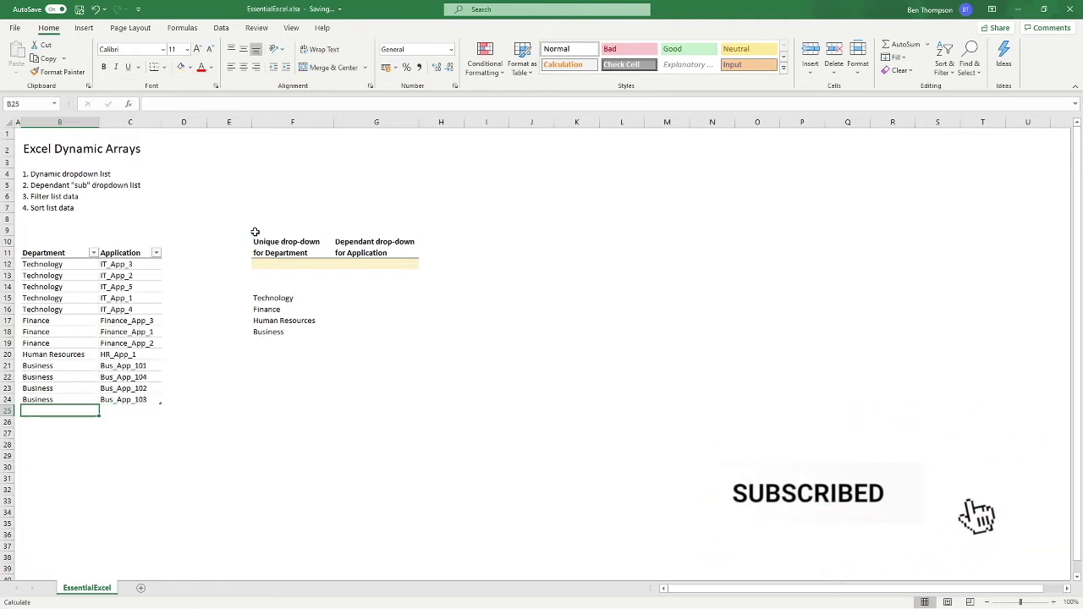
pyautogui.click(289, 409)
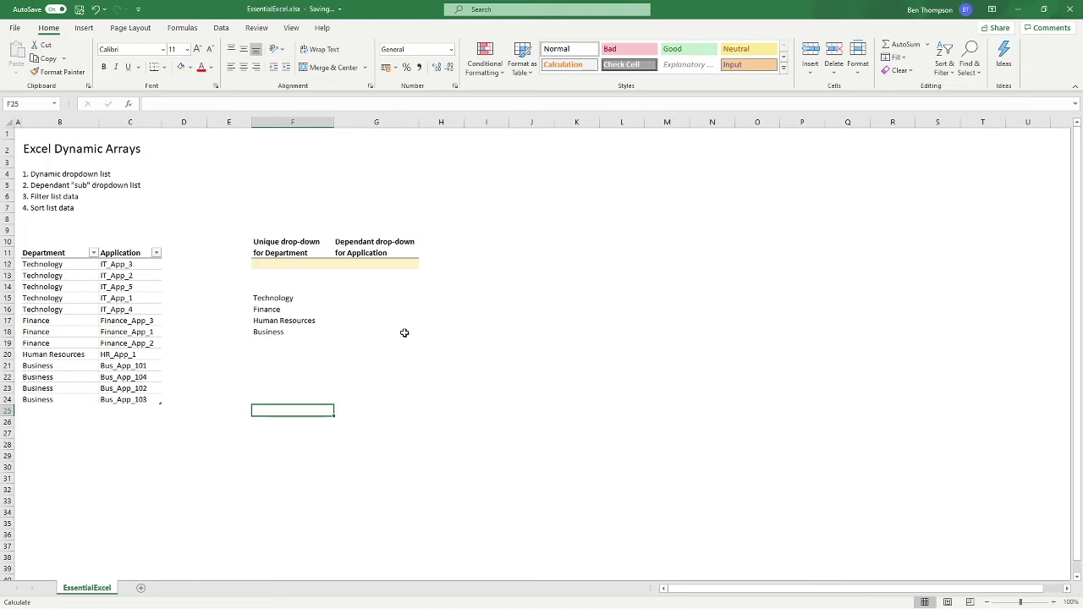
pyautogui.click(299, 301)
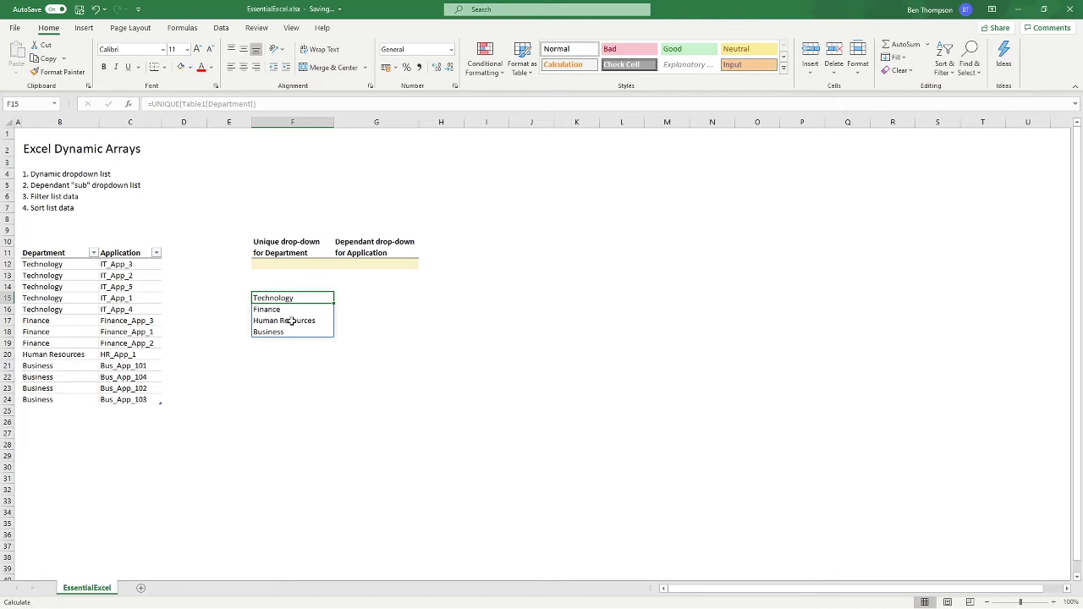
# - Give F12 List data validation with source =$F$15#, then test its department drop-down
pyautogui.click(286, 265)
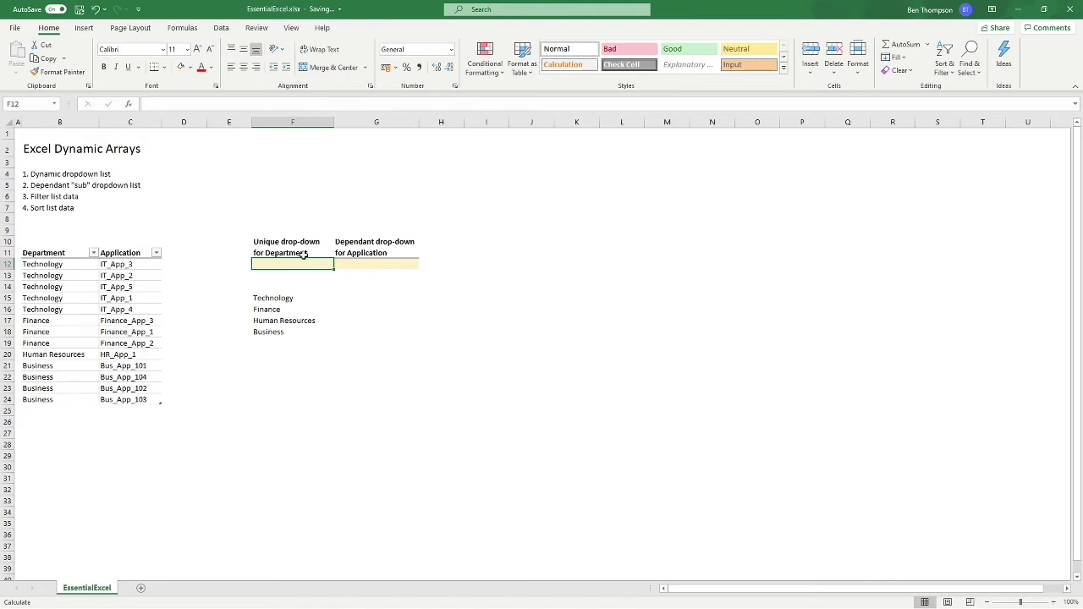
pyautogui.click(221, 28)
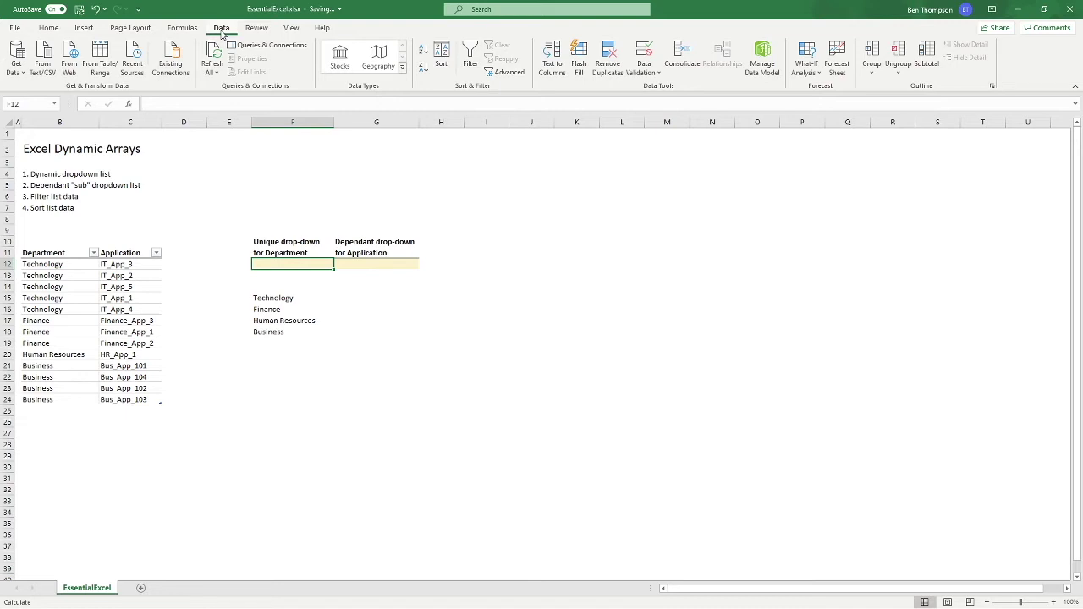
pyautogui.click(653, 72)
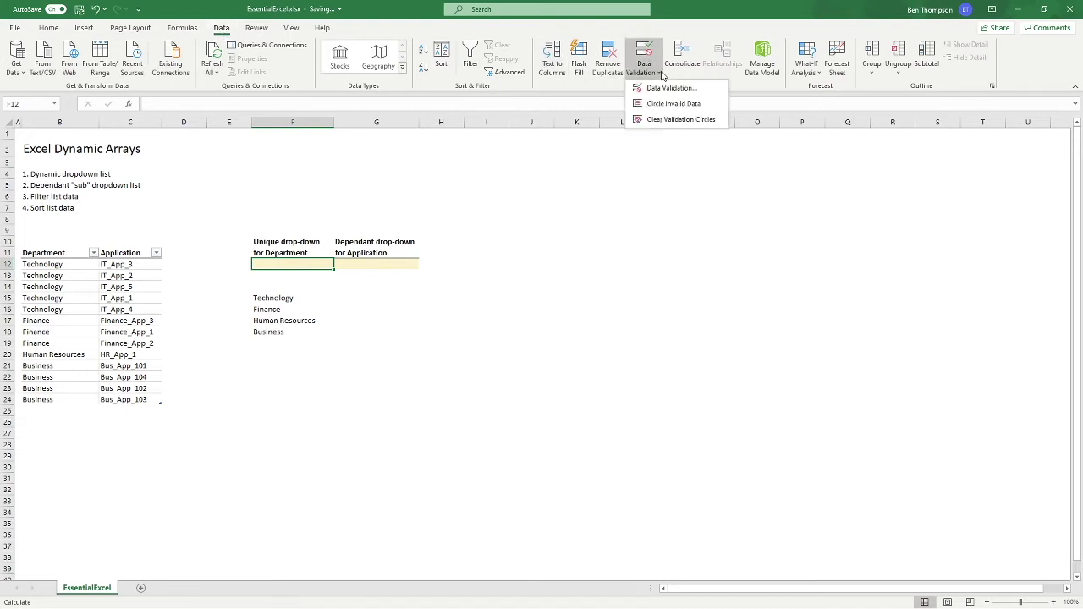
pyautogui.click(661, 88)
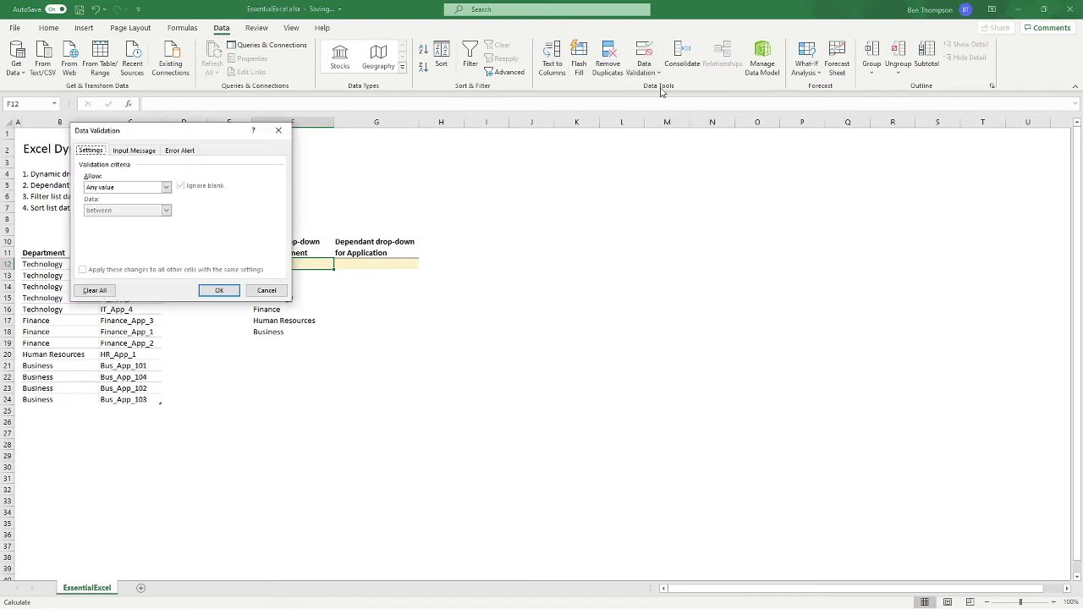
pyautogui.click(123, 187)
pyautogui.click(111, 220)
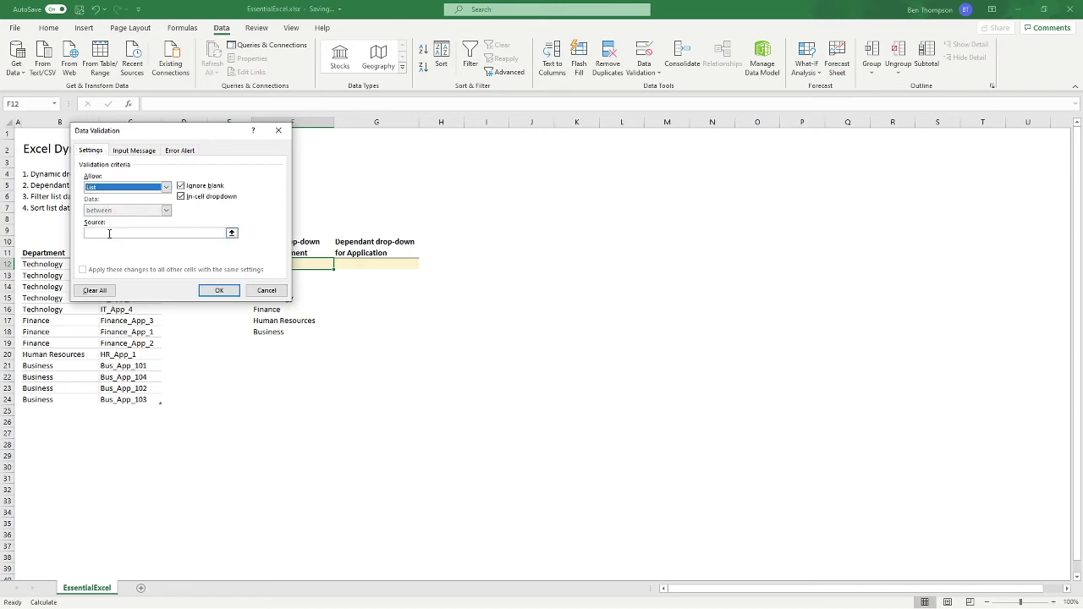
pyautogui.click(117, 230)
pyautogui.moveTo(157, 138); pyautogui.dragTo(615, 127)
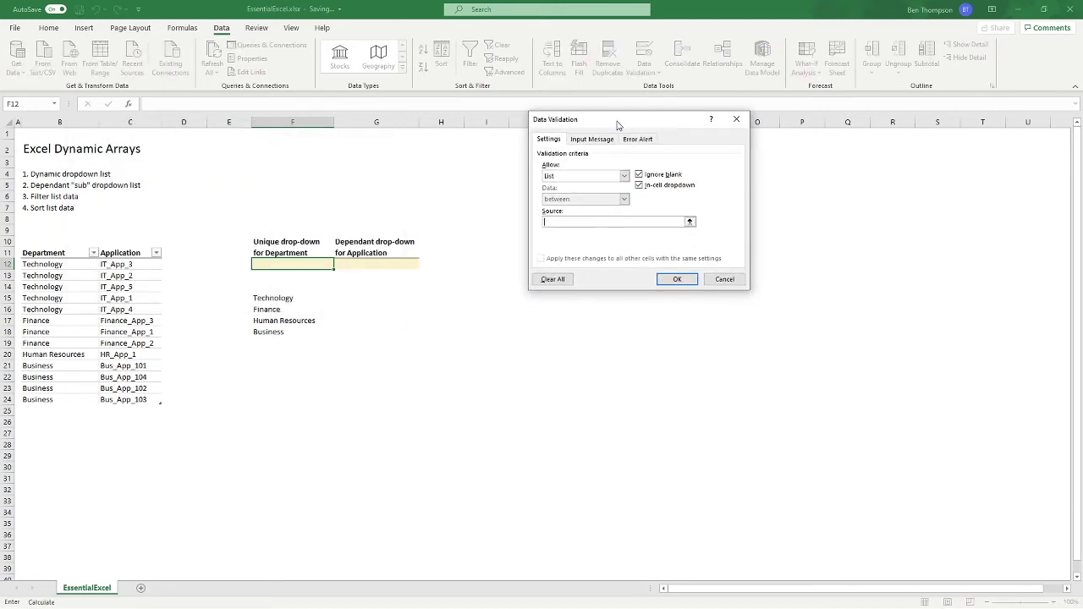
pyautogui.click(281, 298)
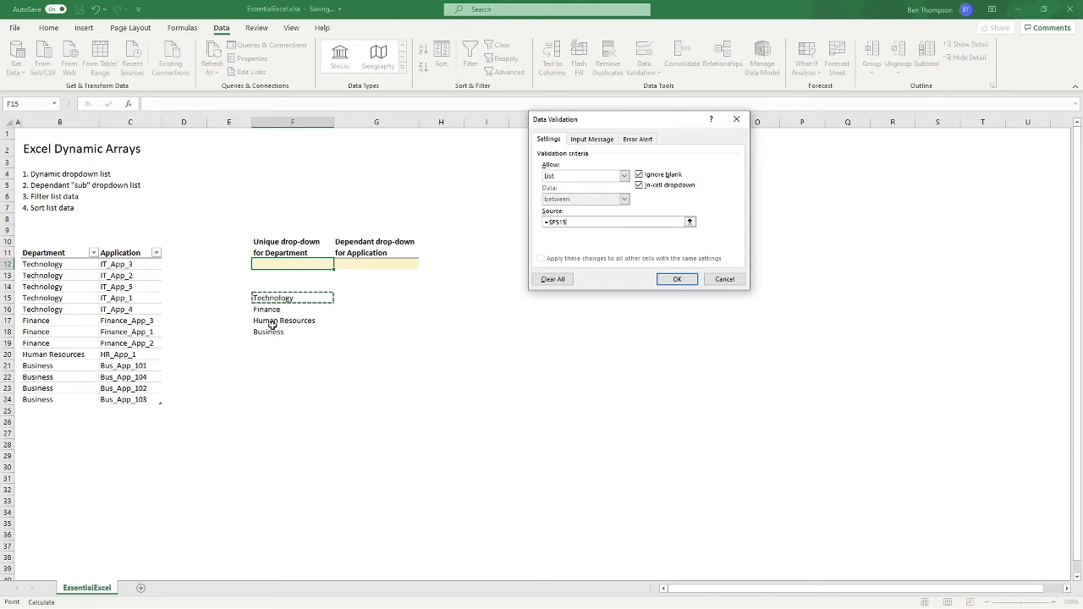
pyautogui.write('#')
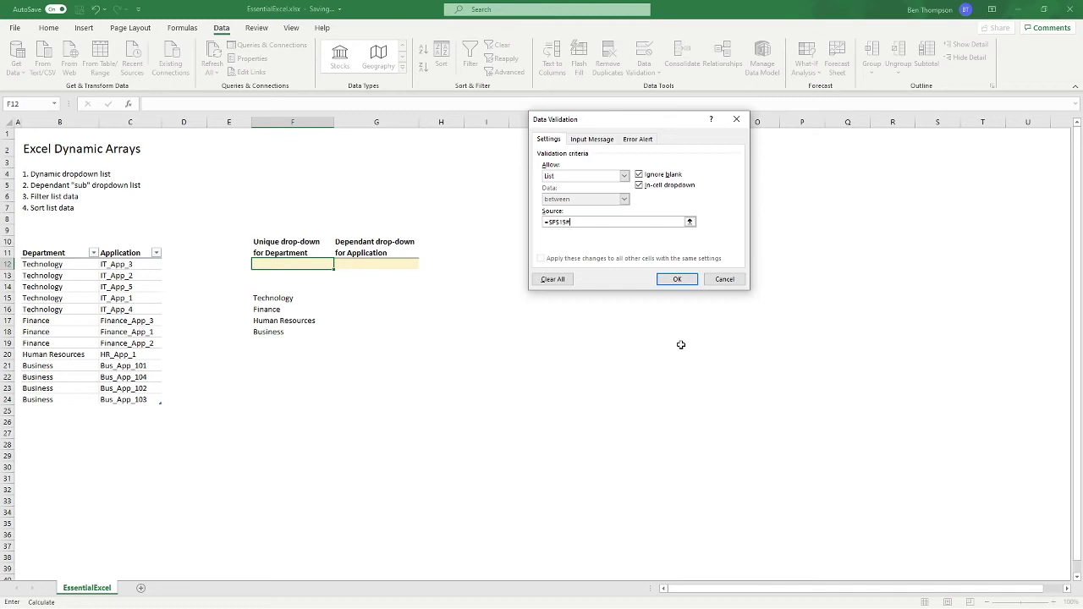
pyautogui.click(677, 280)
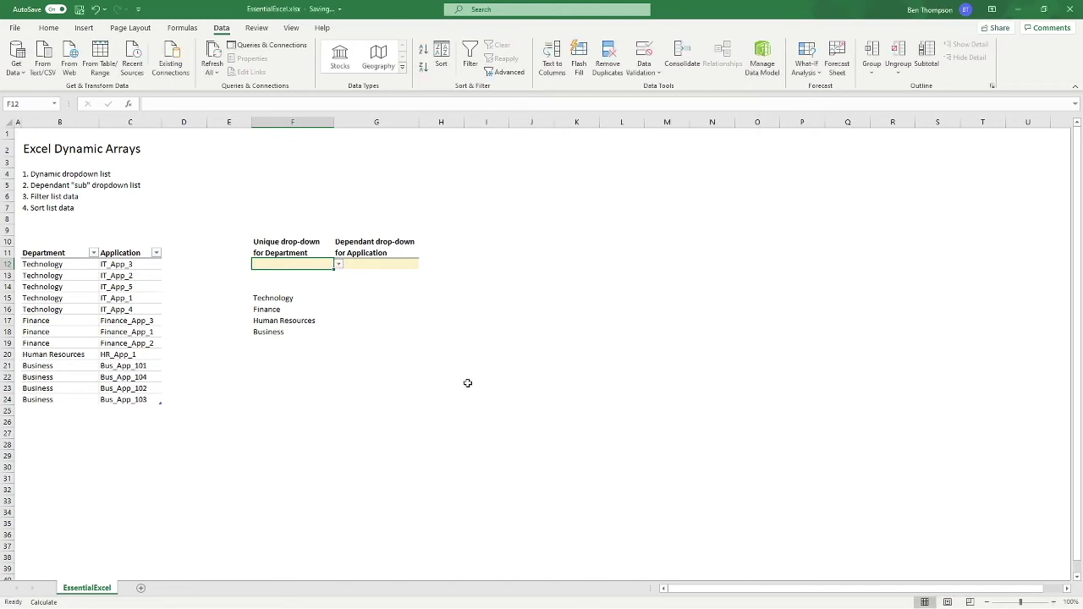
pyautogui.click(339, 265)
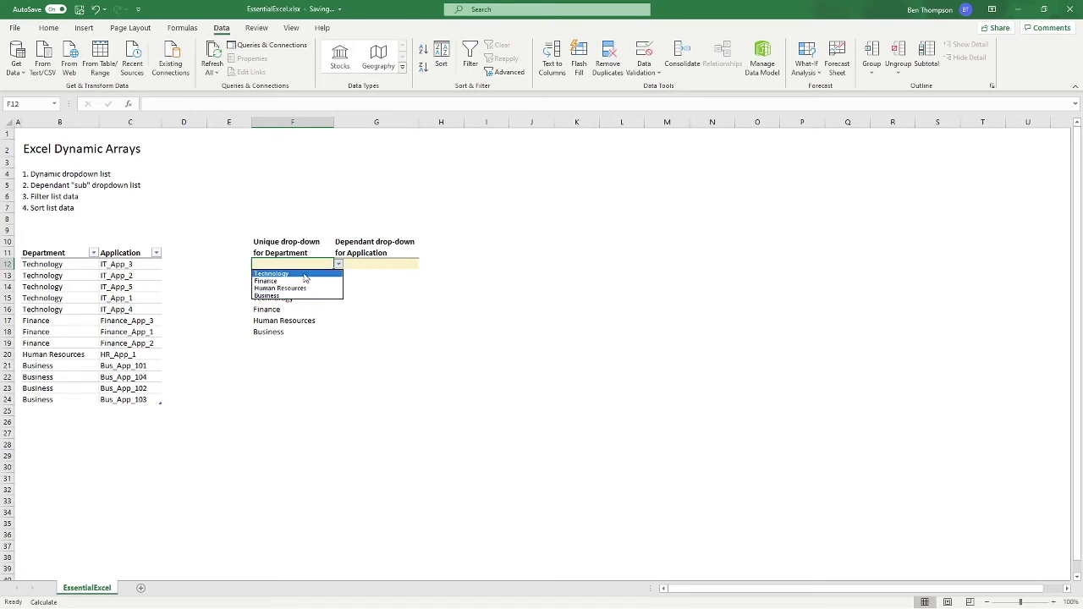
pyautogui.press('Escape')
# - Add a table row with Catering in B25 and Catering_App_1 in C25
pyautogui.click(54, 410)
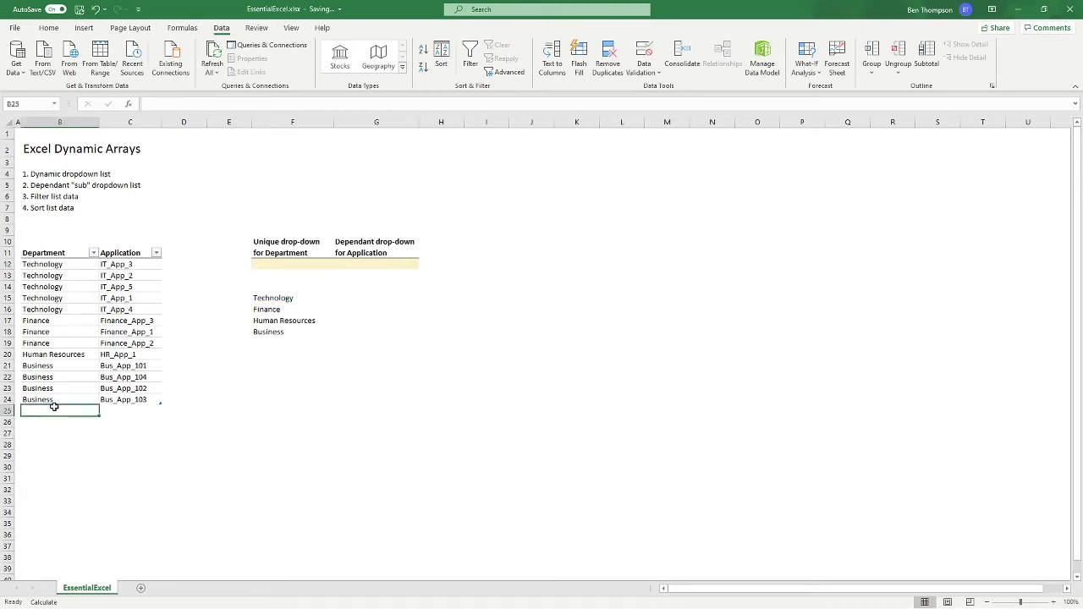
pyautogui.write('Catering')
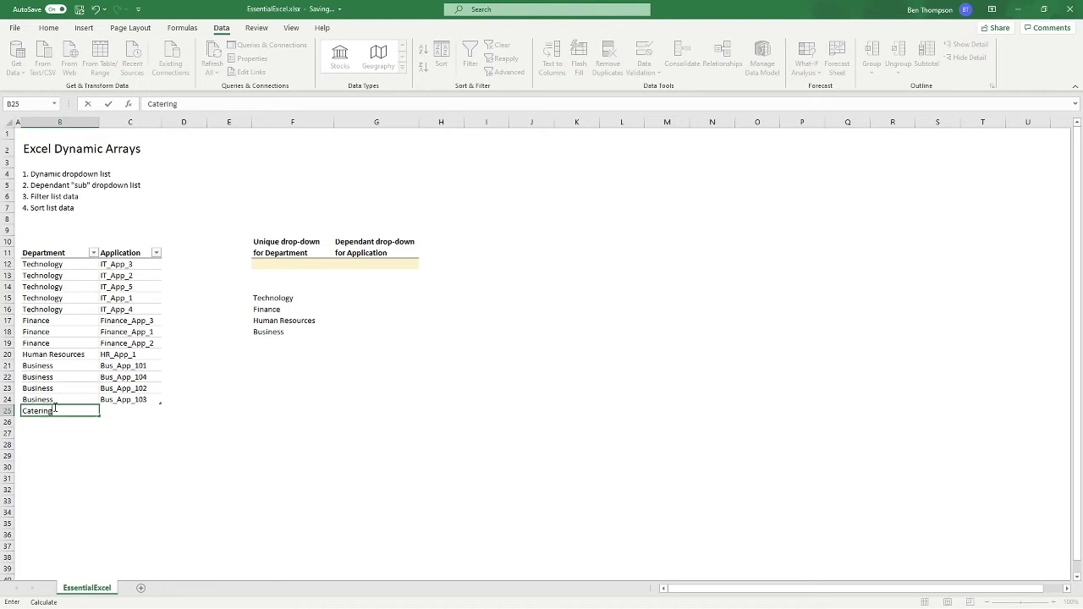
pyautogui.press('Tab')
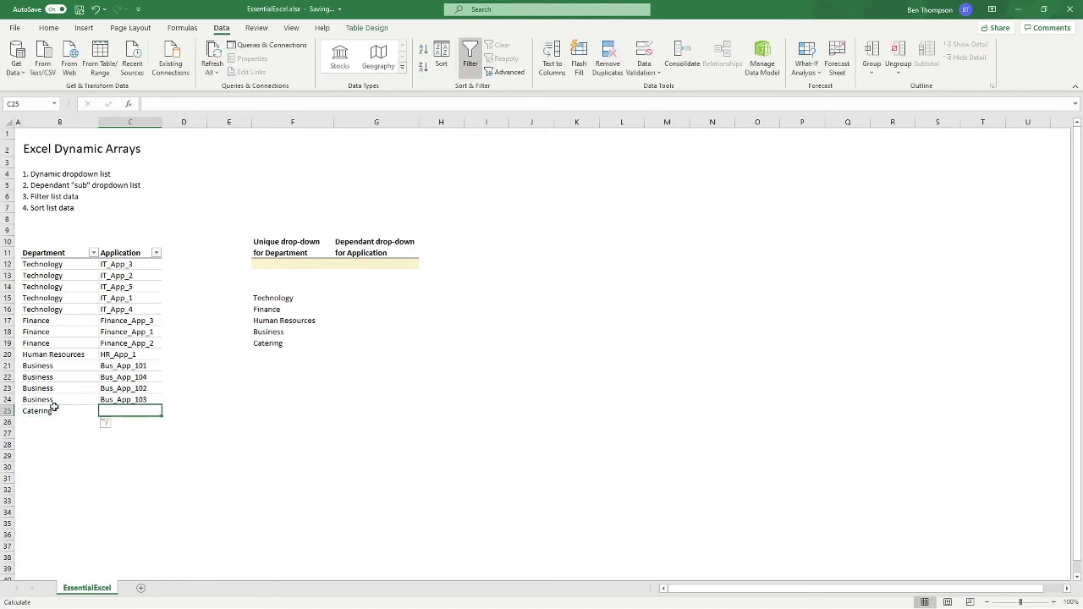
pyautogui.write('Catering')
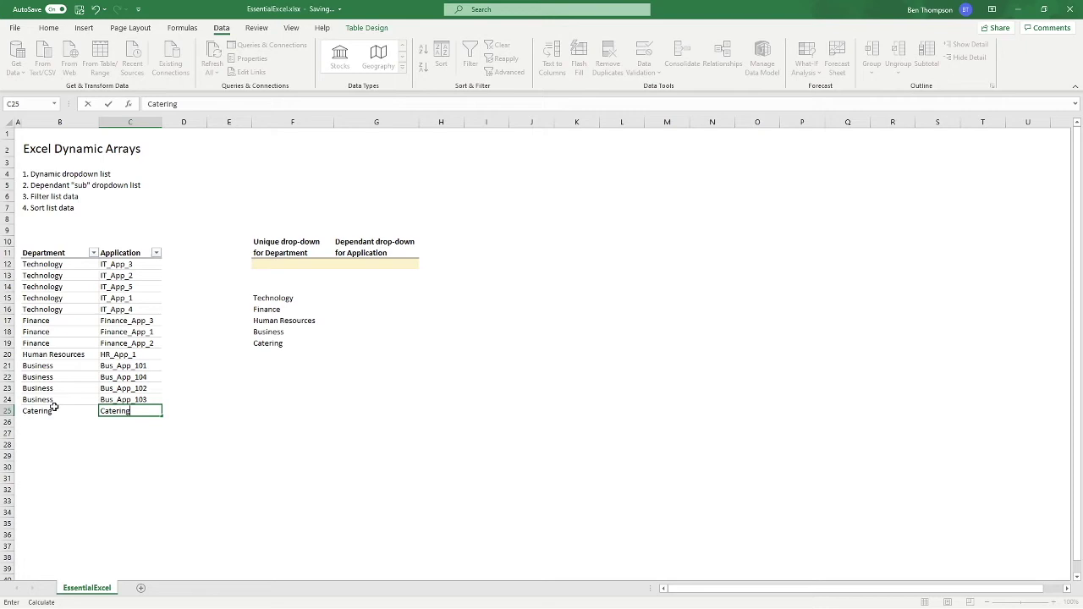
pyautogui.write('_App_1')
pyautogui.press('Return')
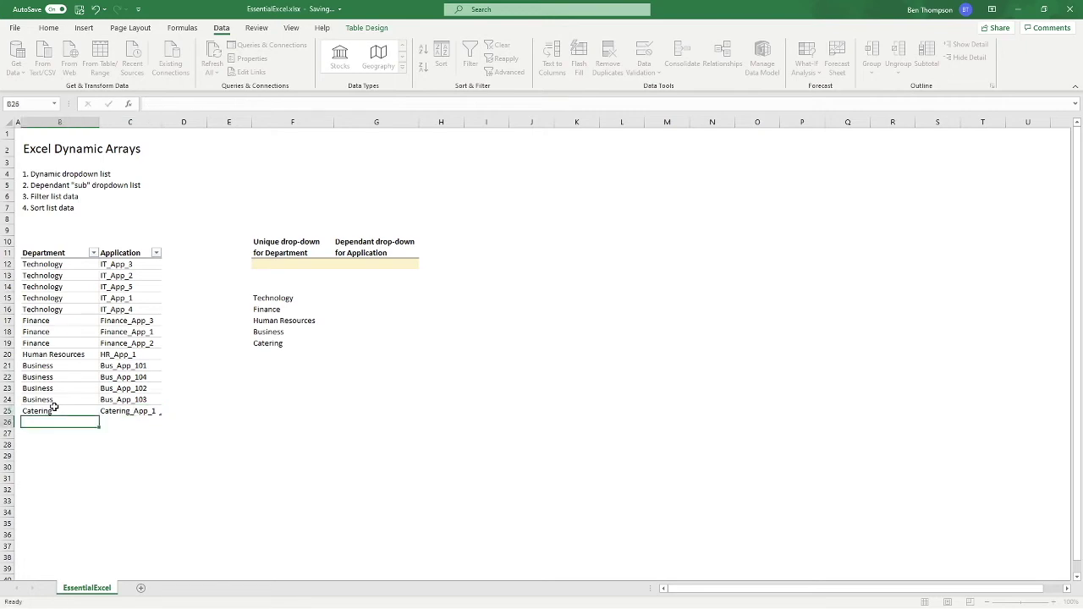
# - Confirm Catering now appears in F12's department drop-down
pyautogui.click(309, 264)
pyautogui.click(338, 265)
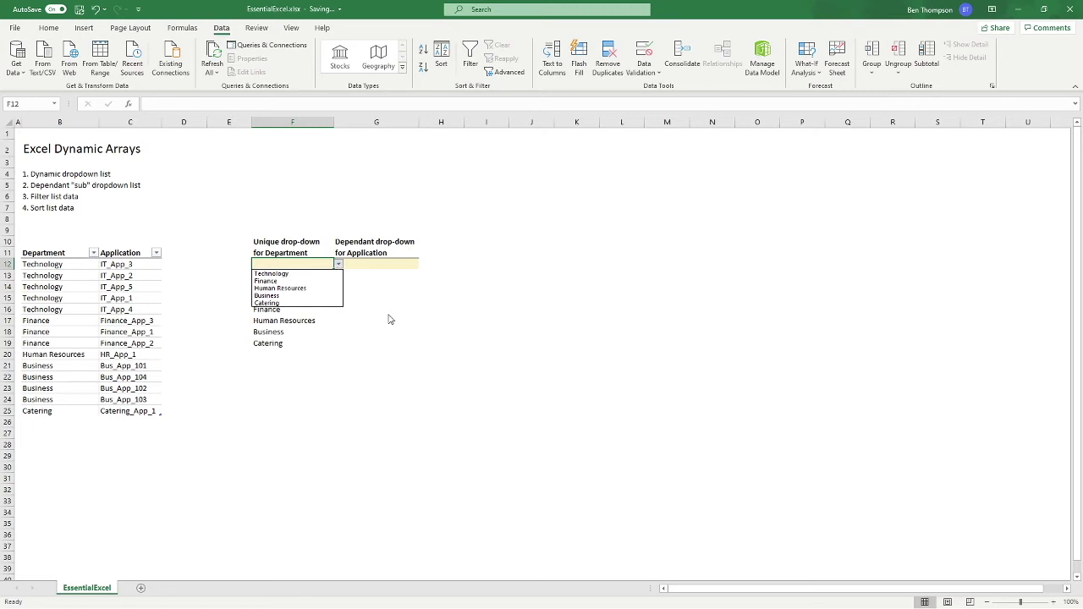
pyautogui.press('Escape')
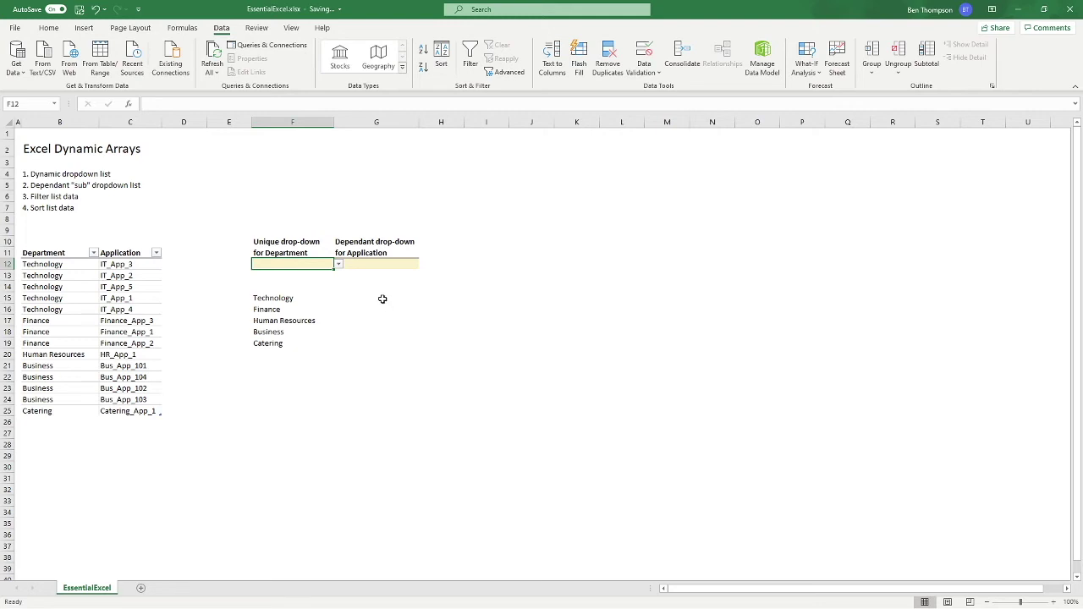
pyautogui.click(382, 298)
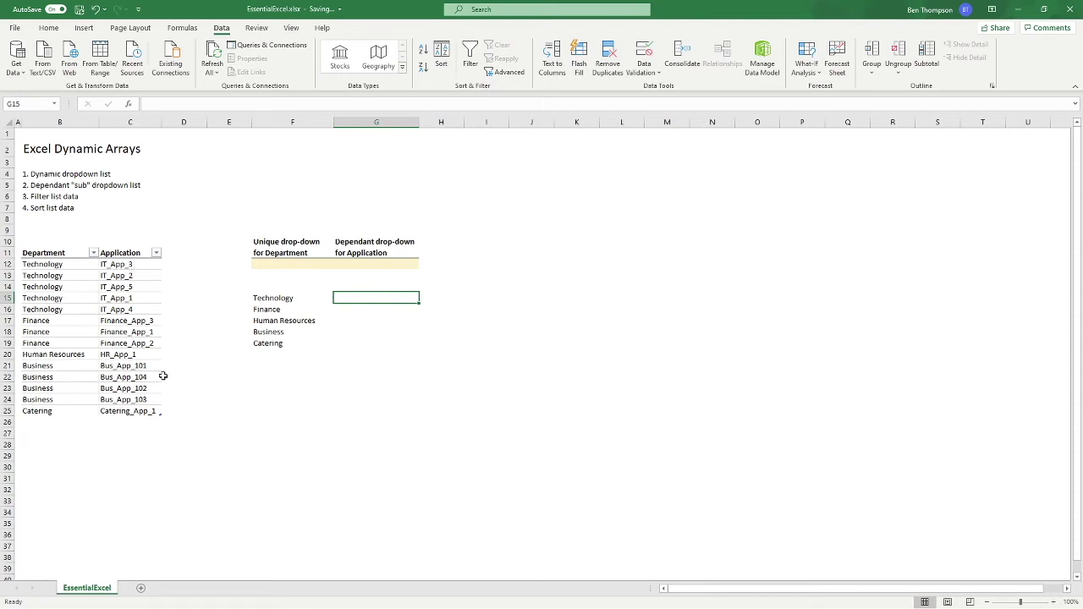
# - Set F12 to Finance and enter =FILTER(Table1[Application],Table1[Department]=F12) in G15
pyautogui.click(290, 263)
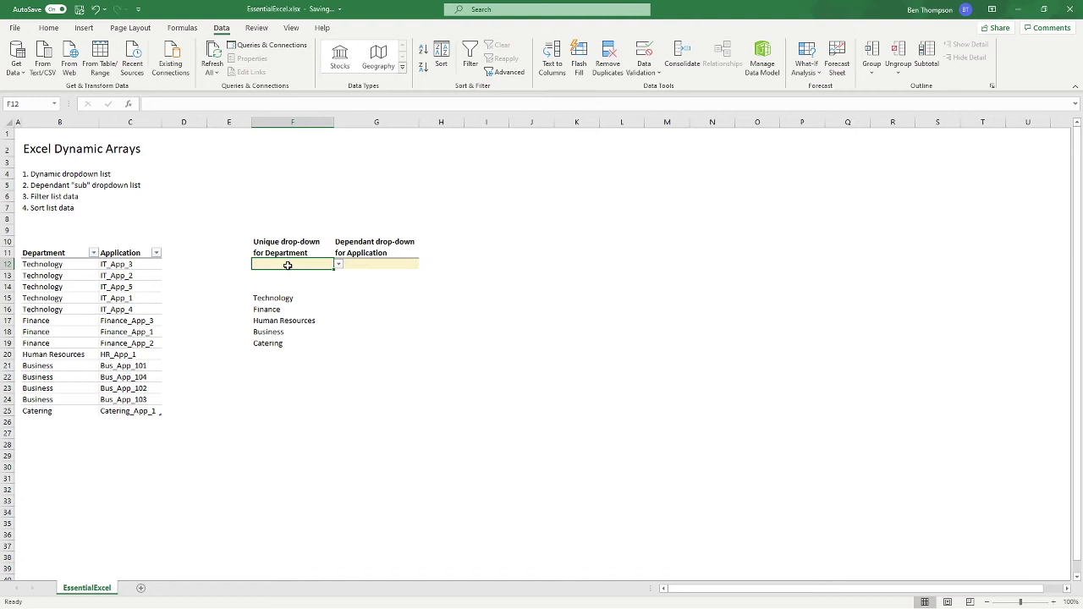
pyautogui.click(338, 264)
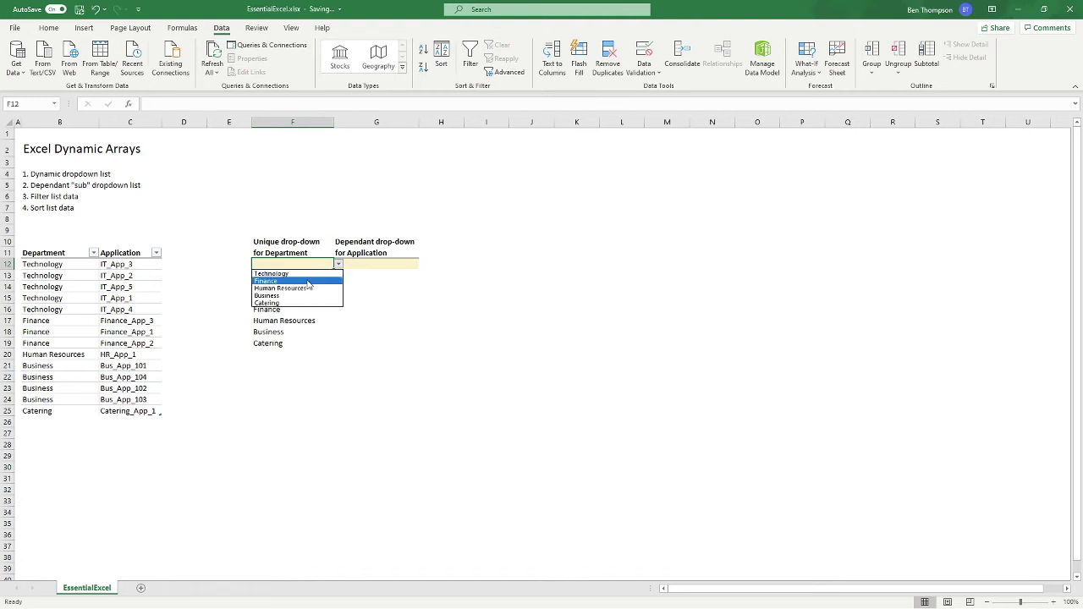
pyautogui.click(308, 283)
pyautogui.click(389, 299)
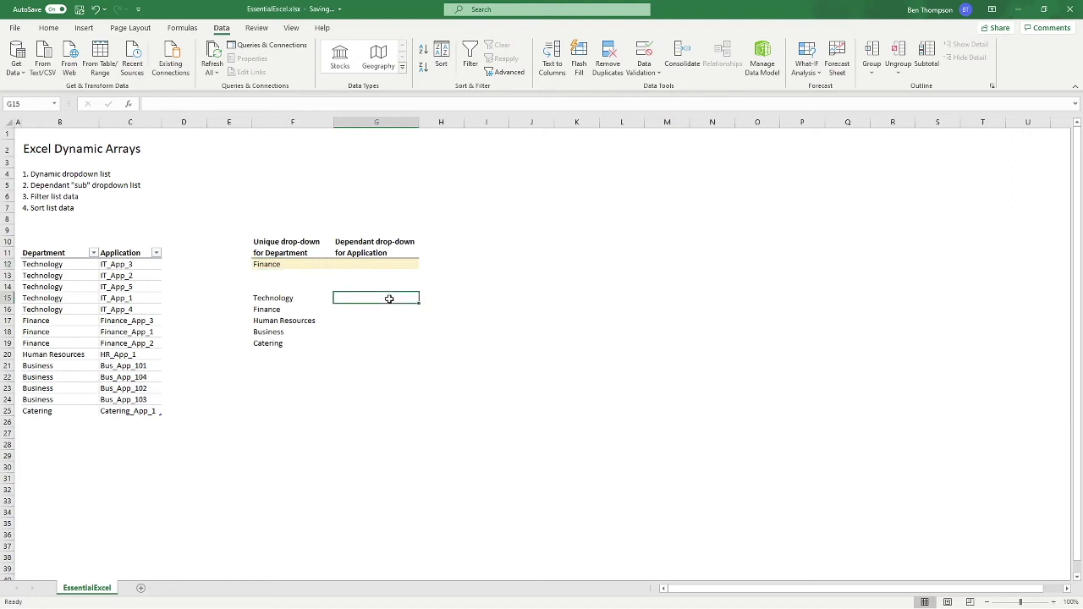
pyautogui.write('=filter(')
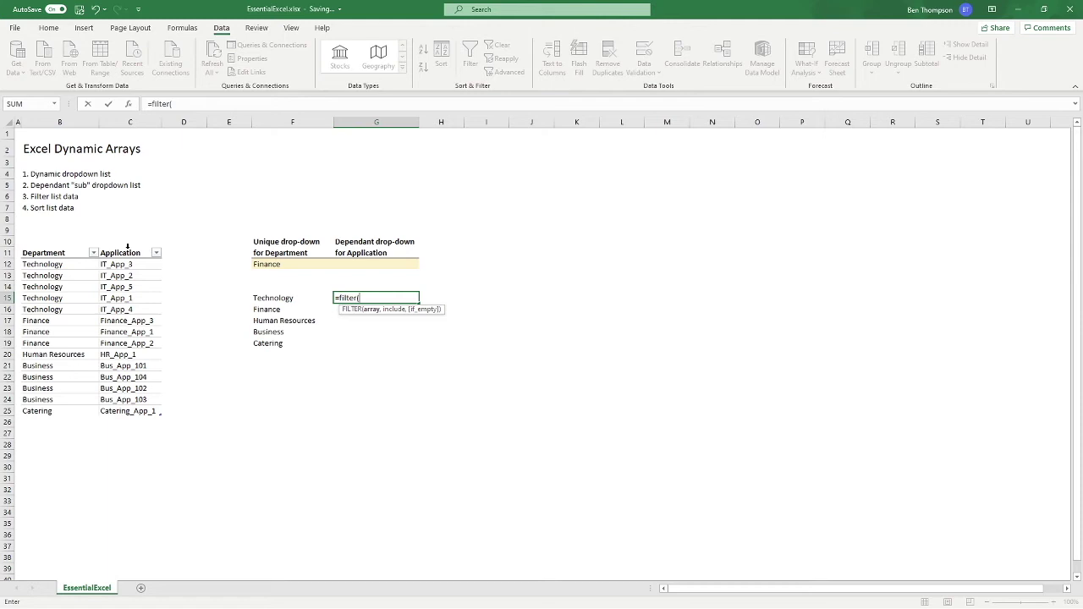
pyautogui.click(128, 246)
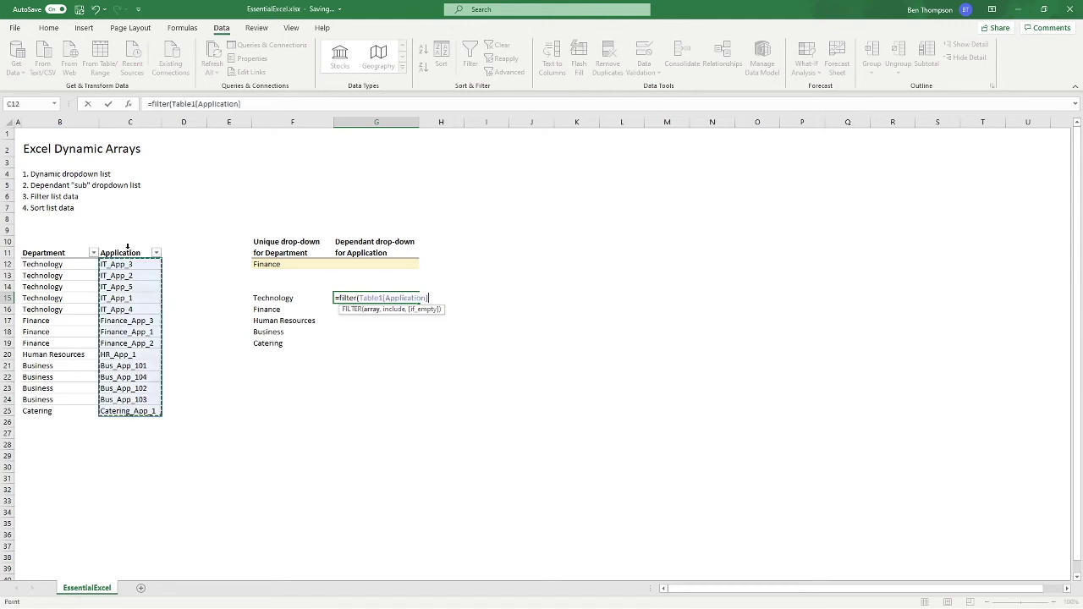
pyautogui.write(',')
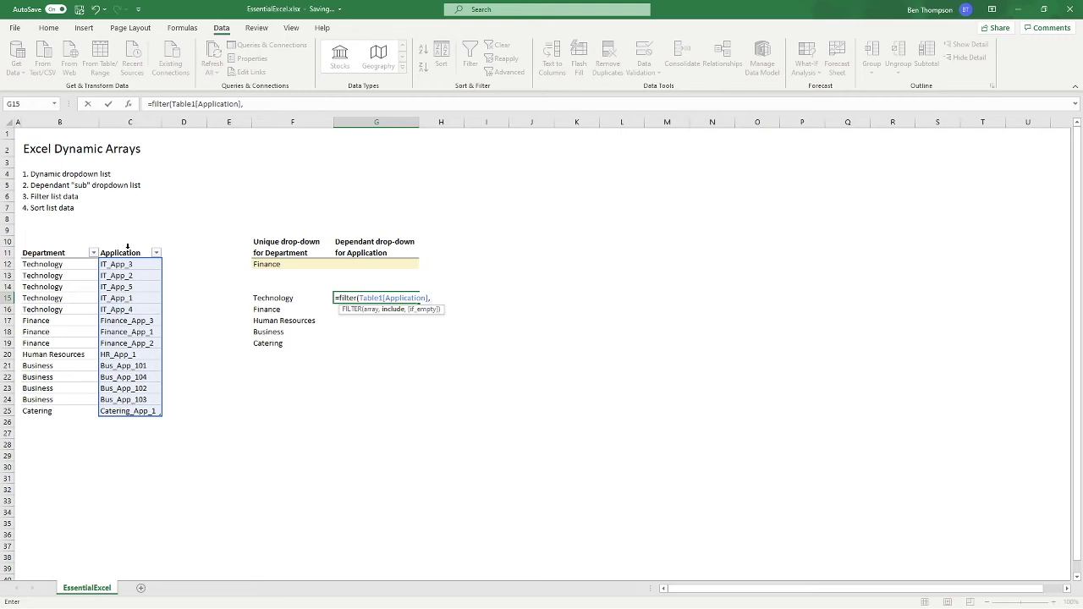
pyautogui.click(61, 245)
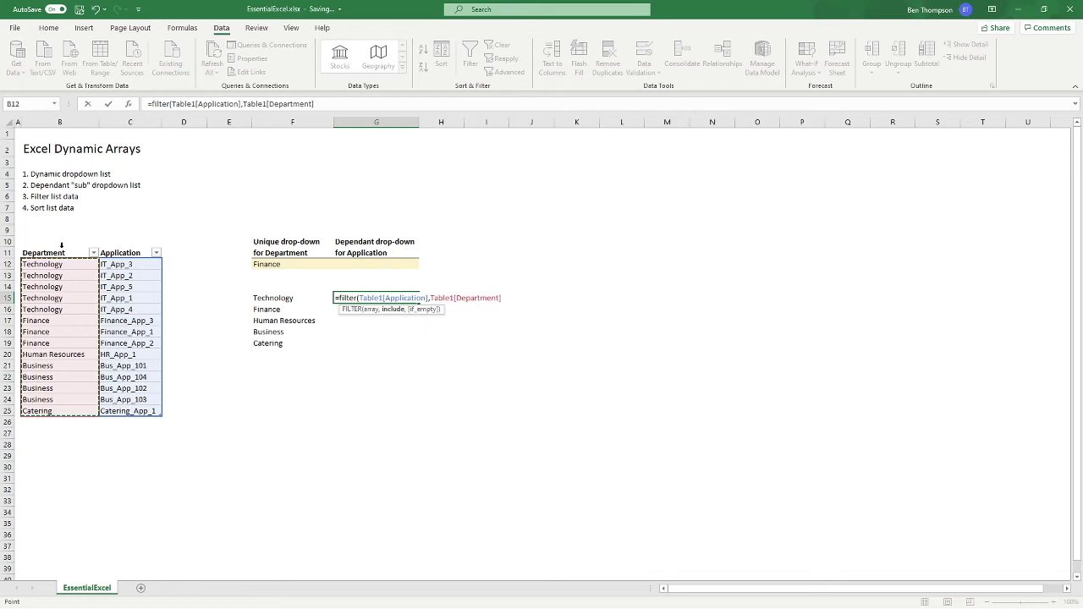
pyautogui.write('=')
pyautogui.click(295, 265)
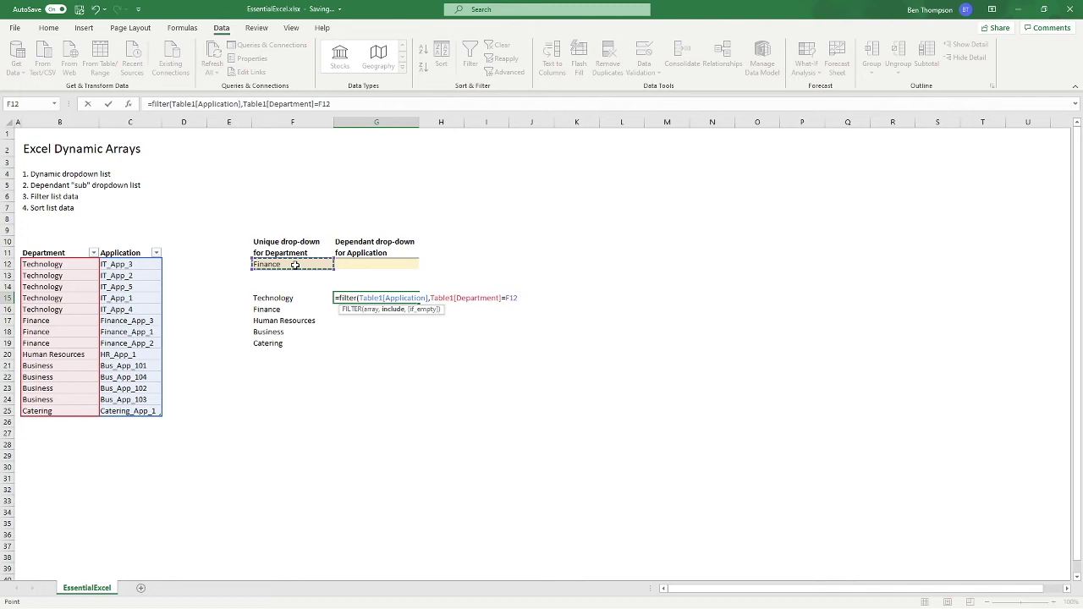
pyautogui.write(')')
pyautogui.press('Return')
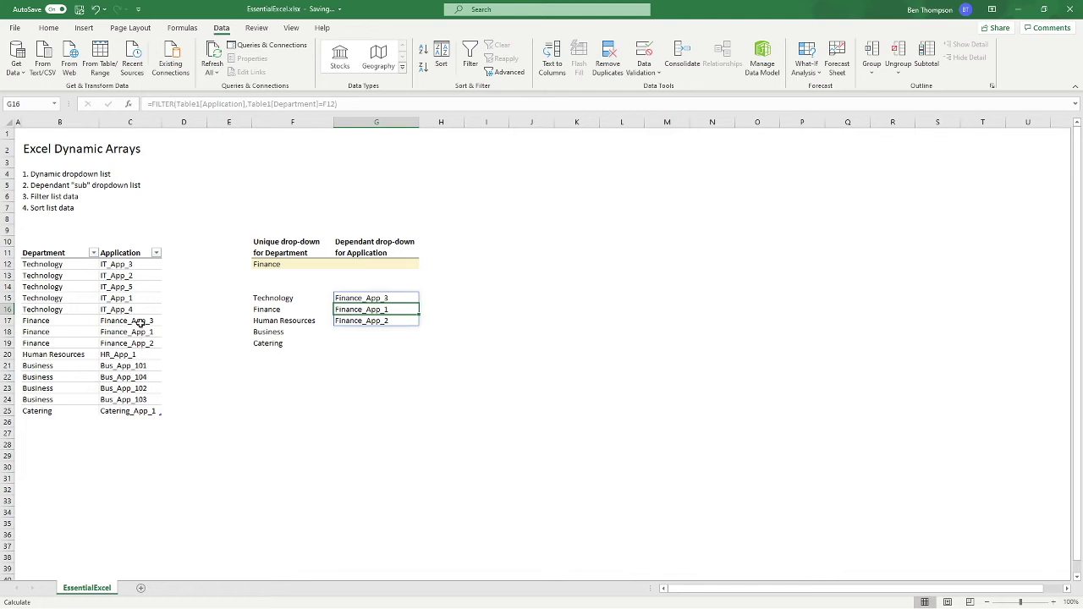
# - Compare the spilled Finance applications with the table, then switch F12 to Business
pyautogui.moveTo(138, 321); pyautogui.dragTo(138, 341)
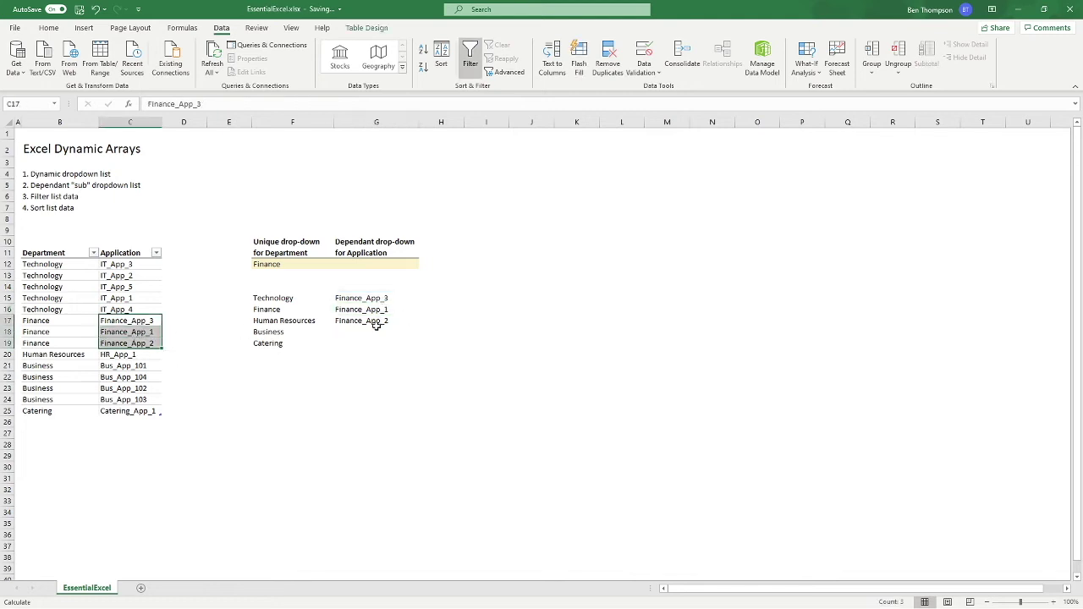
pyautogui.click(302, 266)
pyautogui.click(337, 265)
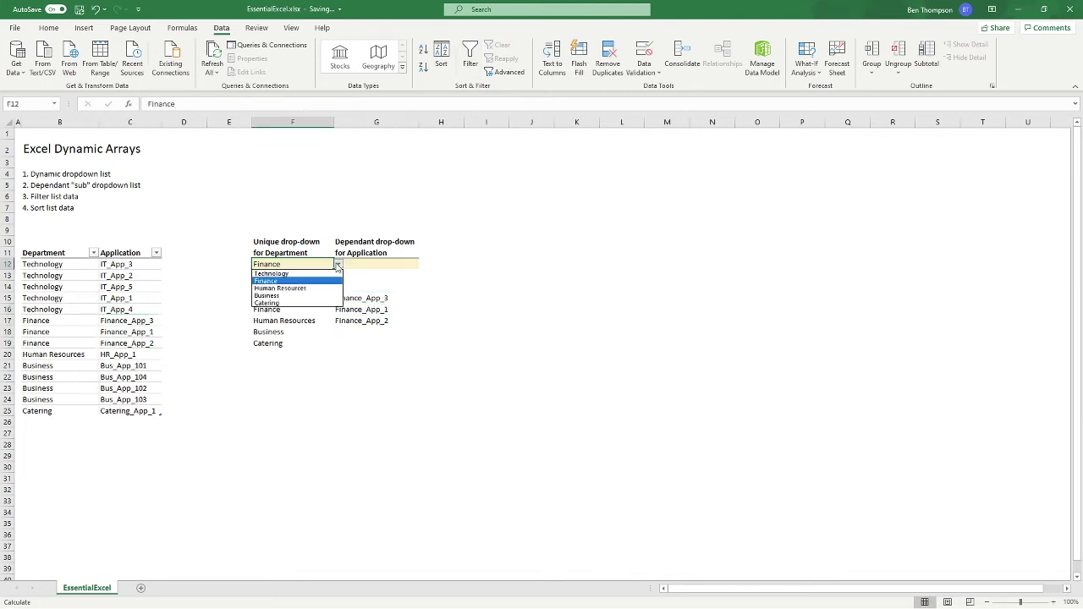
pyautogui.click(297, 297)
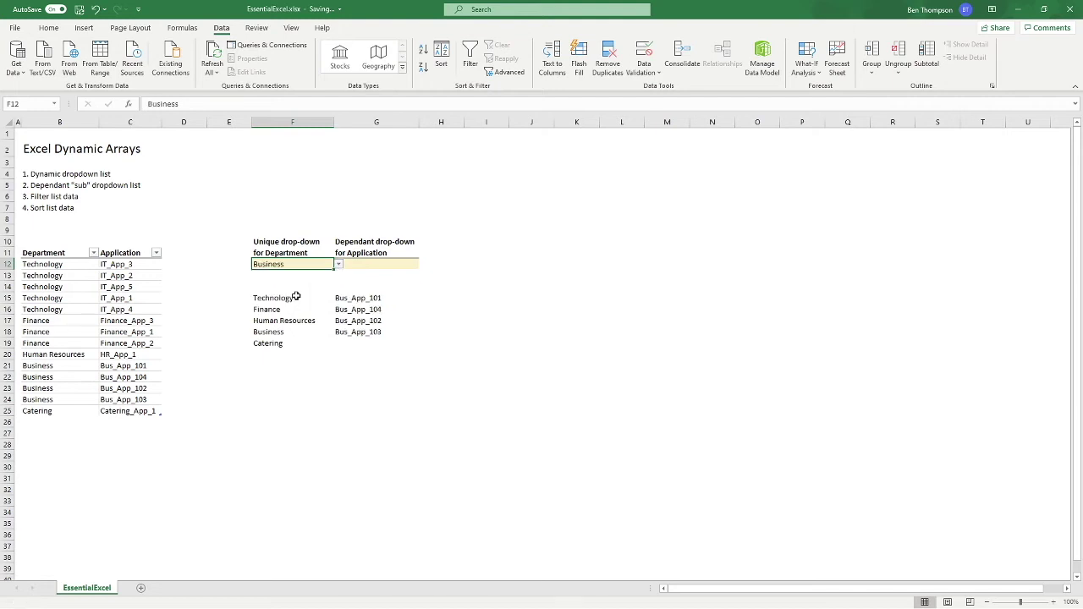
pyautogui.click(328, 420)
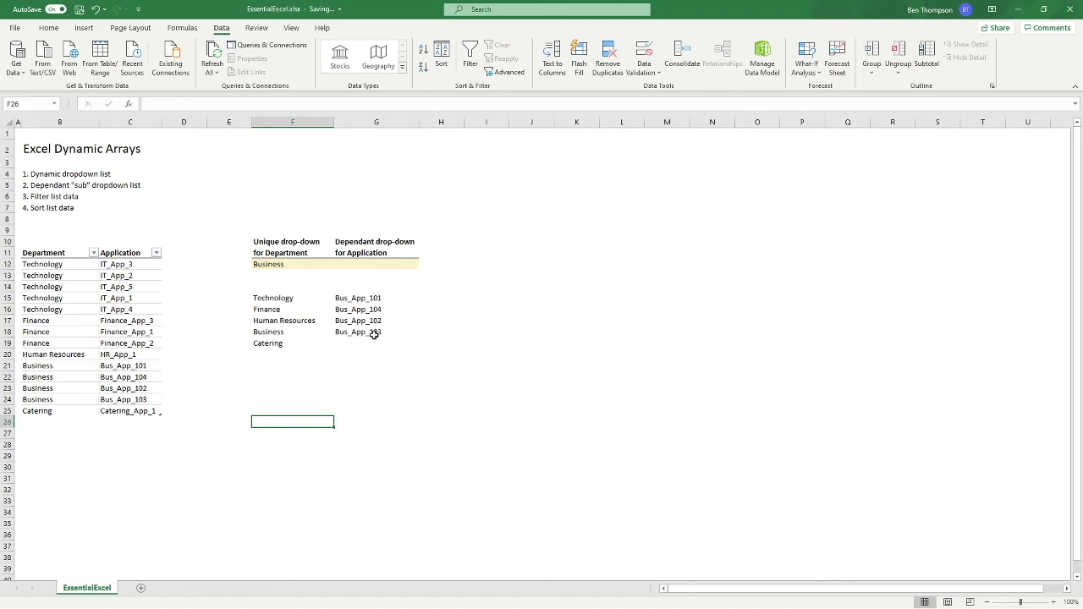
pyautogui.click(357, 263)
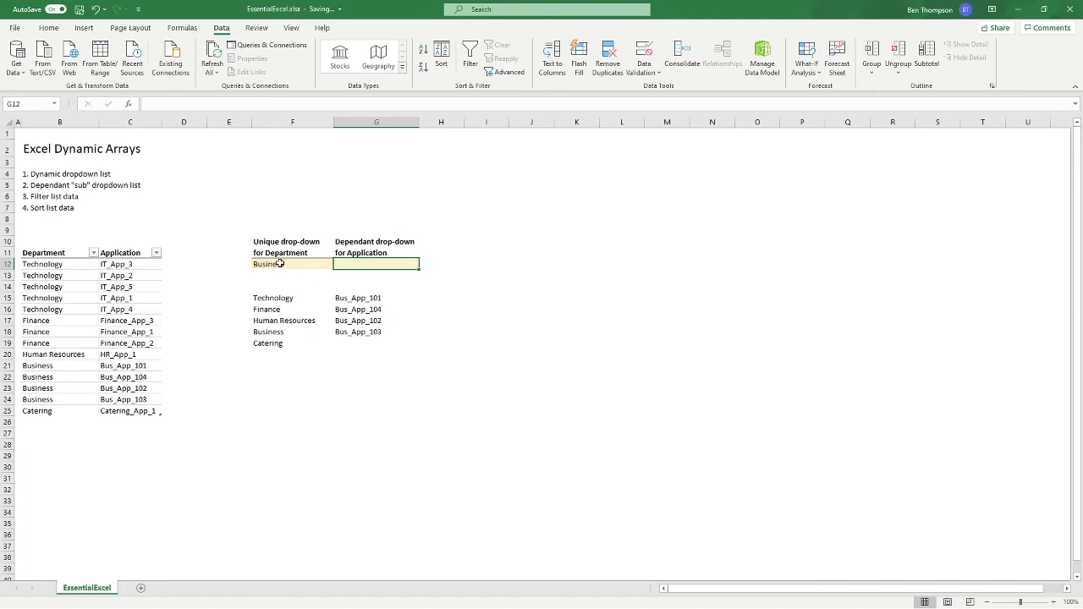
# - Give G12 List data validation with source =$G$15#
pyautogui.click(657, 77)
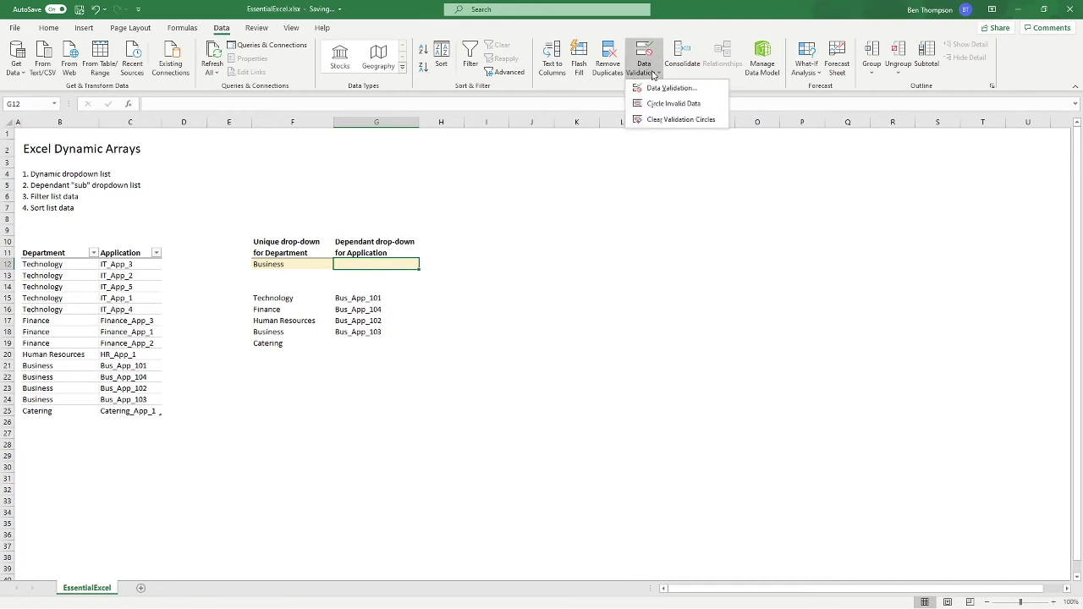
pyautogui.click(653, 90)
pyautogui.click(625, 175)
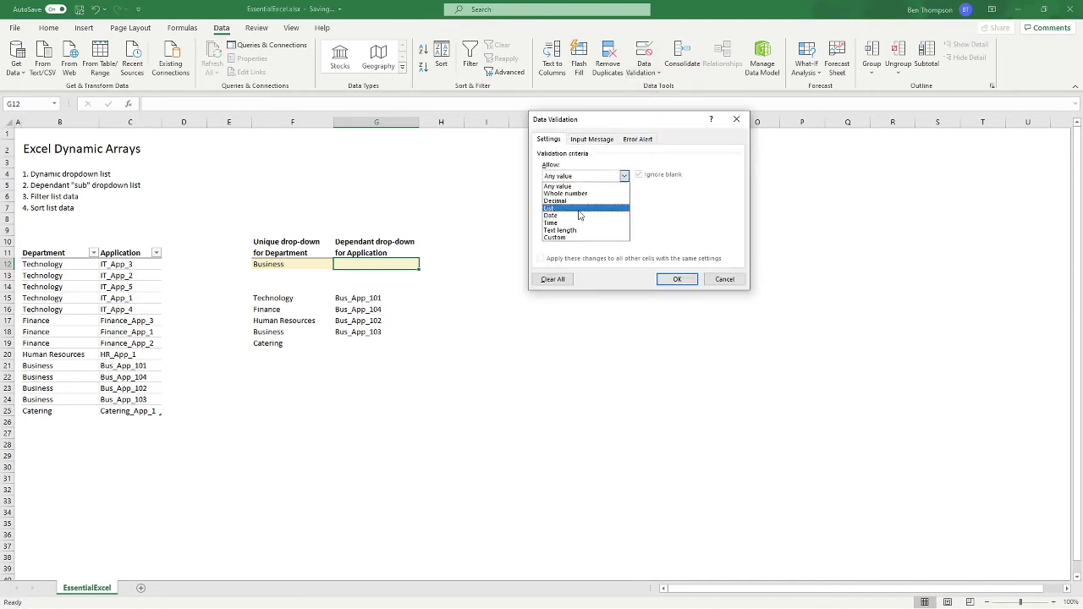
pyautogui.click(581, 210)
pyautogui.click(578, 222)
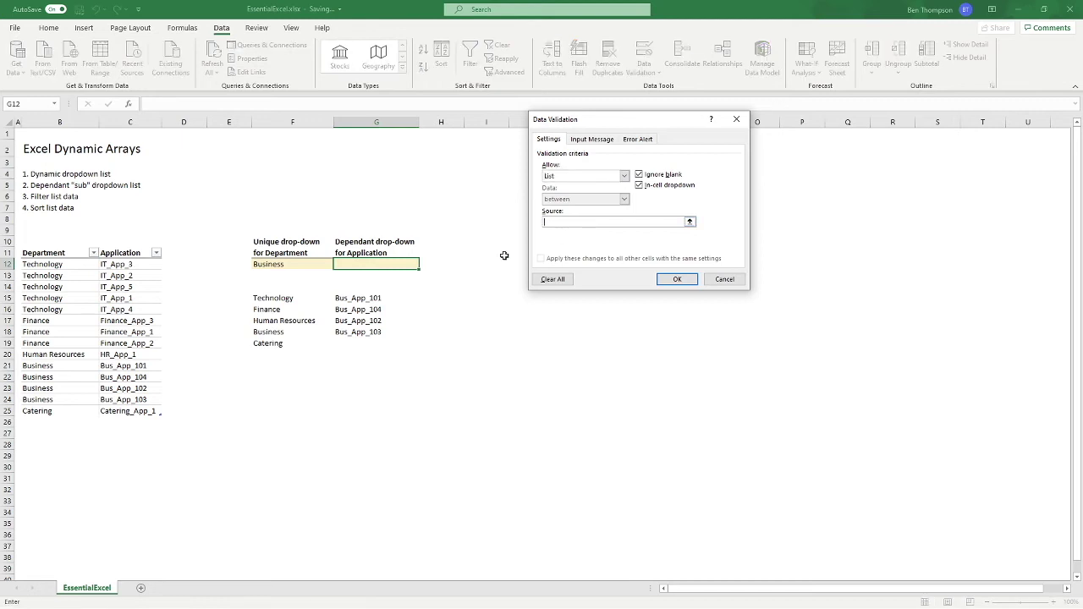
pyautogui.click(367, 299)
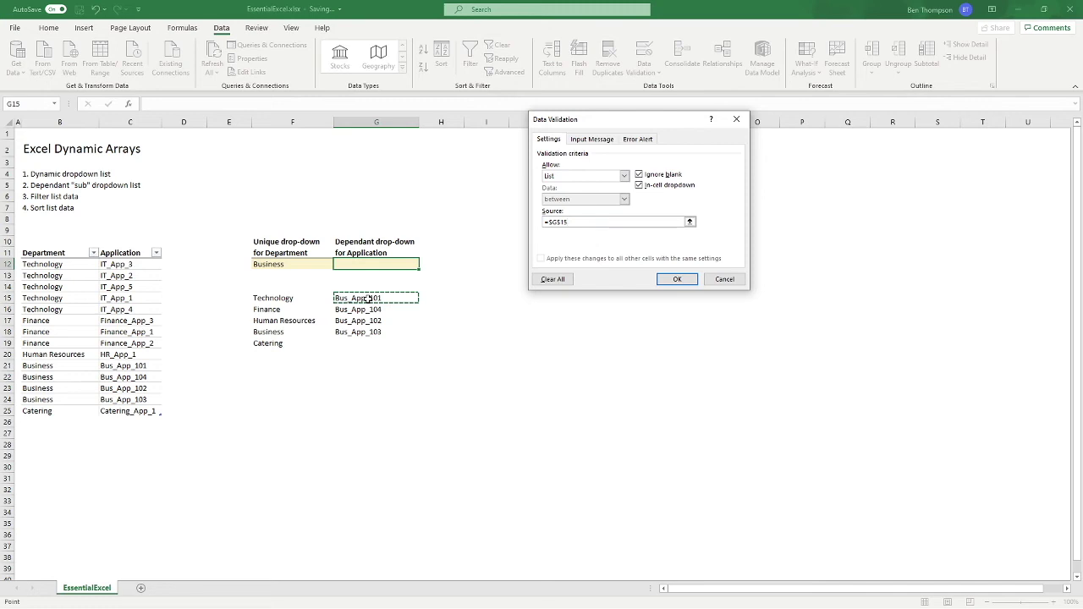
pyautogui.write('#')
pyautogui.click(687, 282)
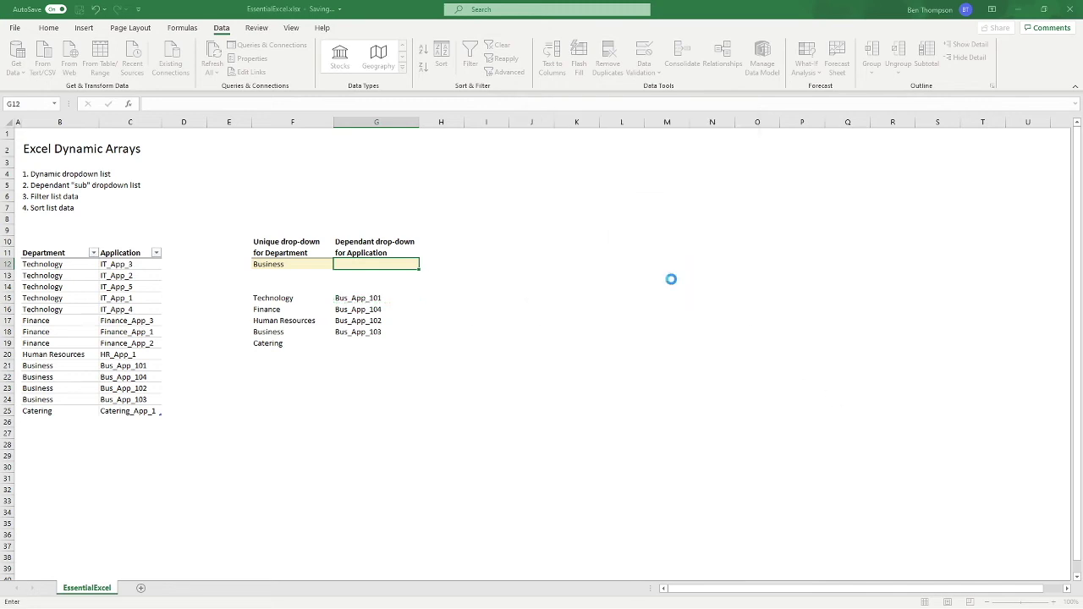
# - Choose Technology in F12 and check G12 offers the IT_App applications
pyautogui.click(287, 263)
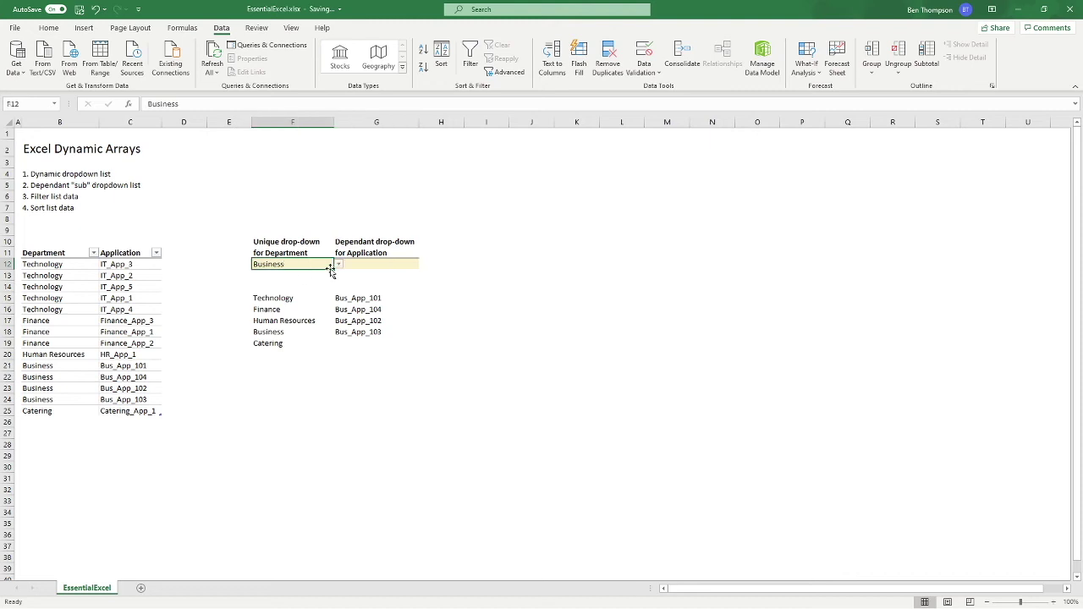
pyautogui.click(338, 264)
pyautogui.click(295, 275)
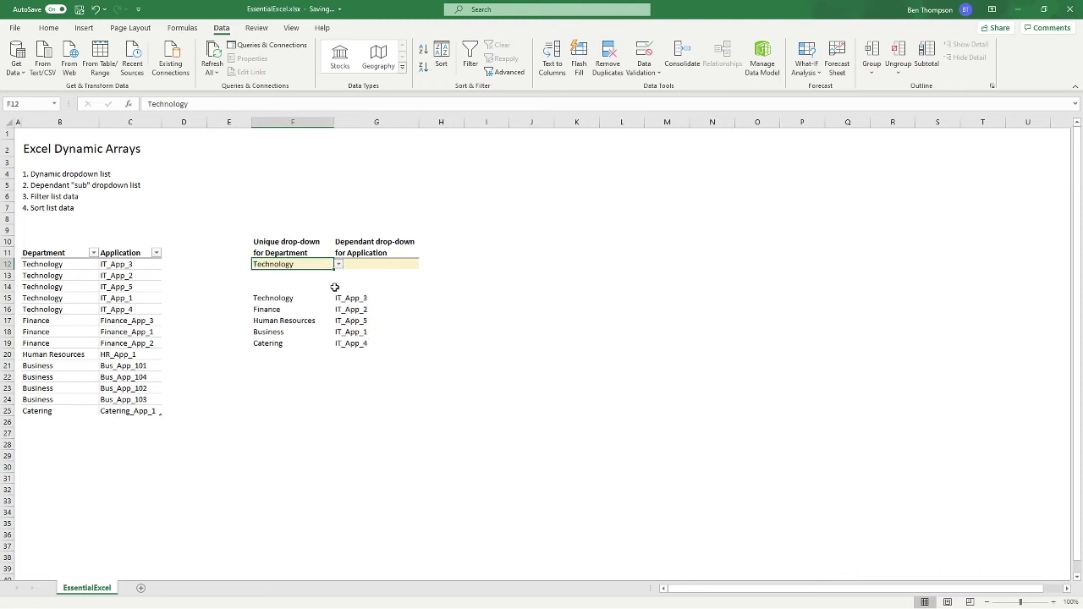
pyautogui.click(409, 265)
pyautogui.click(423, 264)
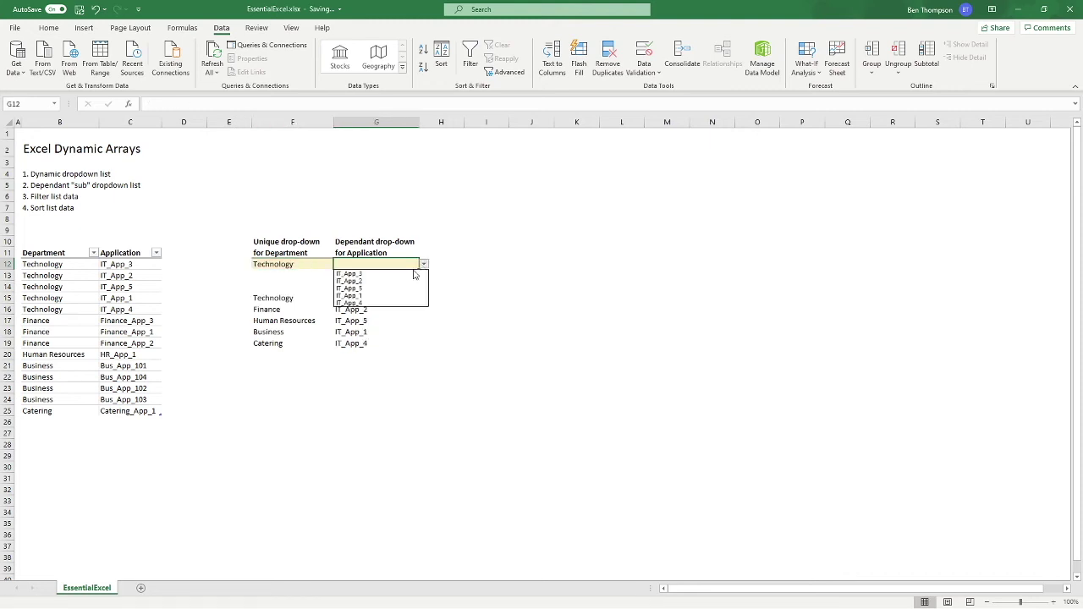
pyautogui.press('Escape')
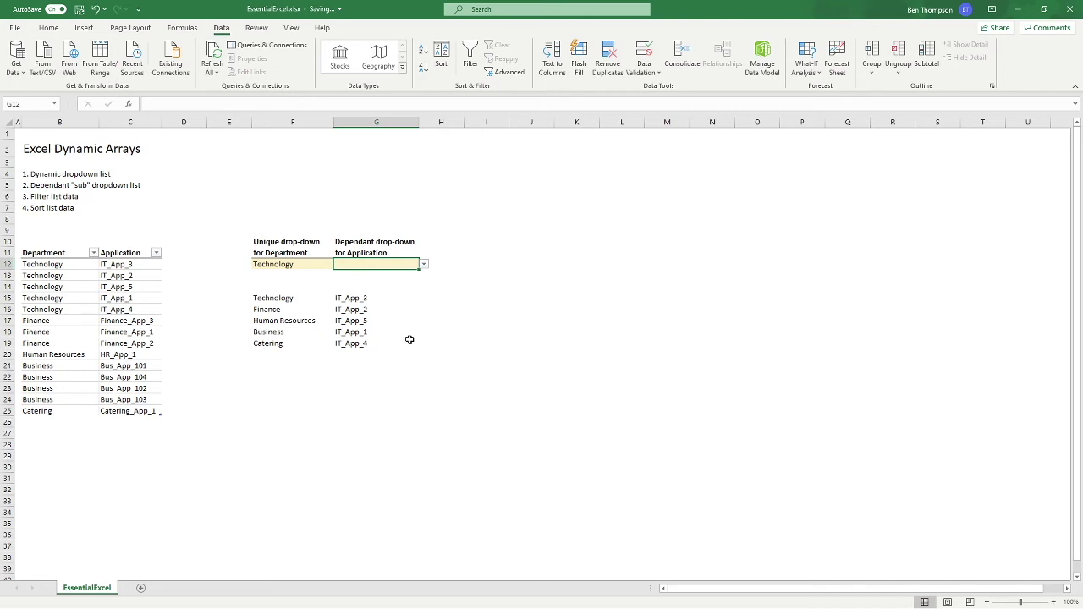
pyautogui.moveTo(280, 298); pyautogui.dragTo(358, 341)
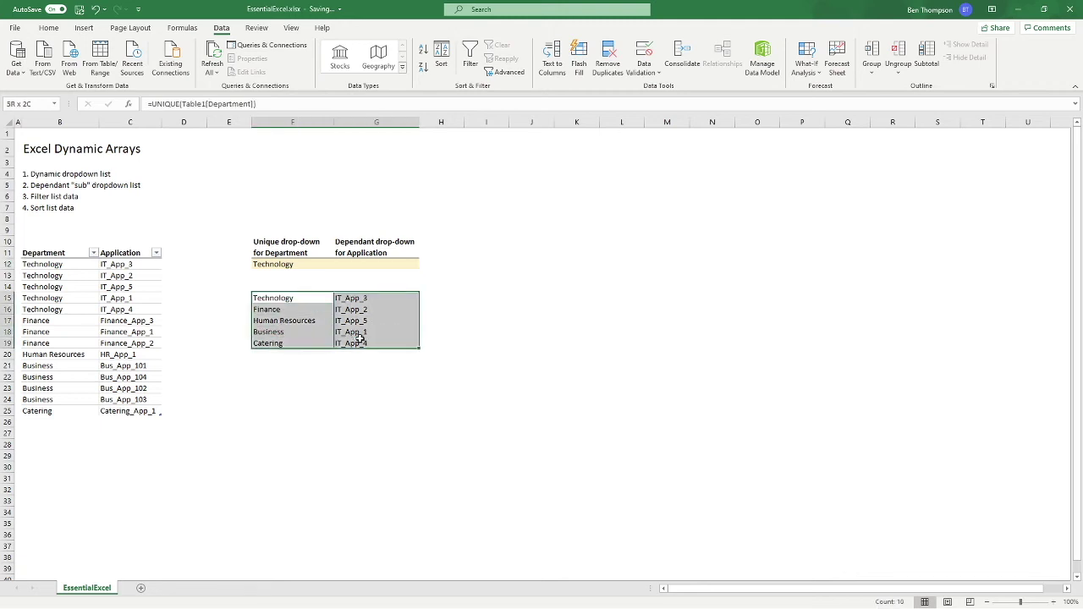
pyautogui.click(349, 376)
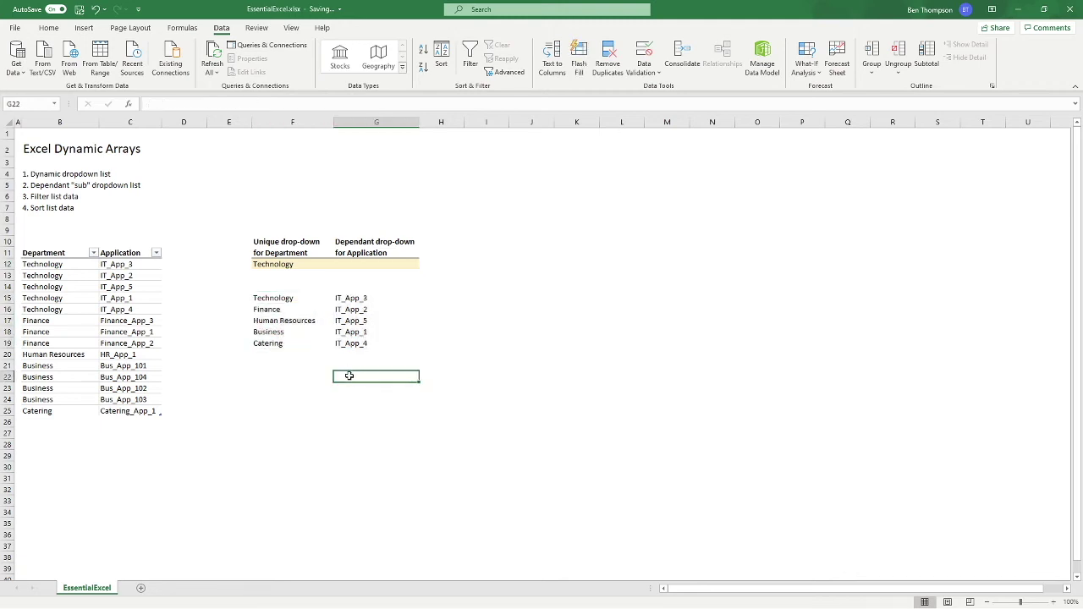
pyautogui.click(406, 264)
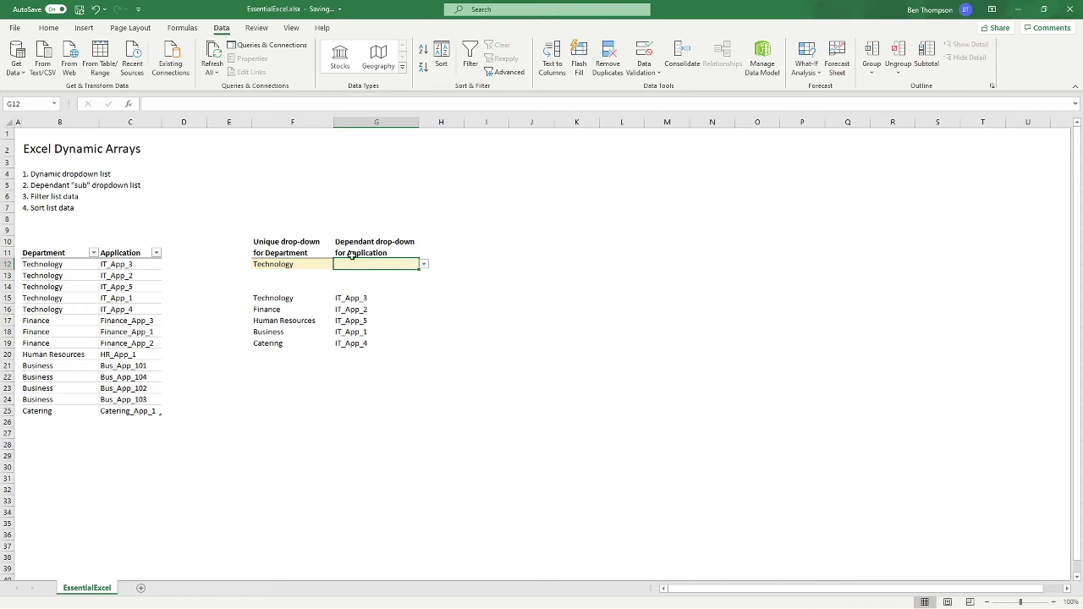
pyautogui.click(59, 175)
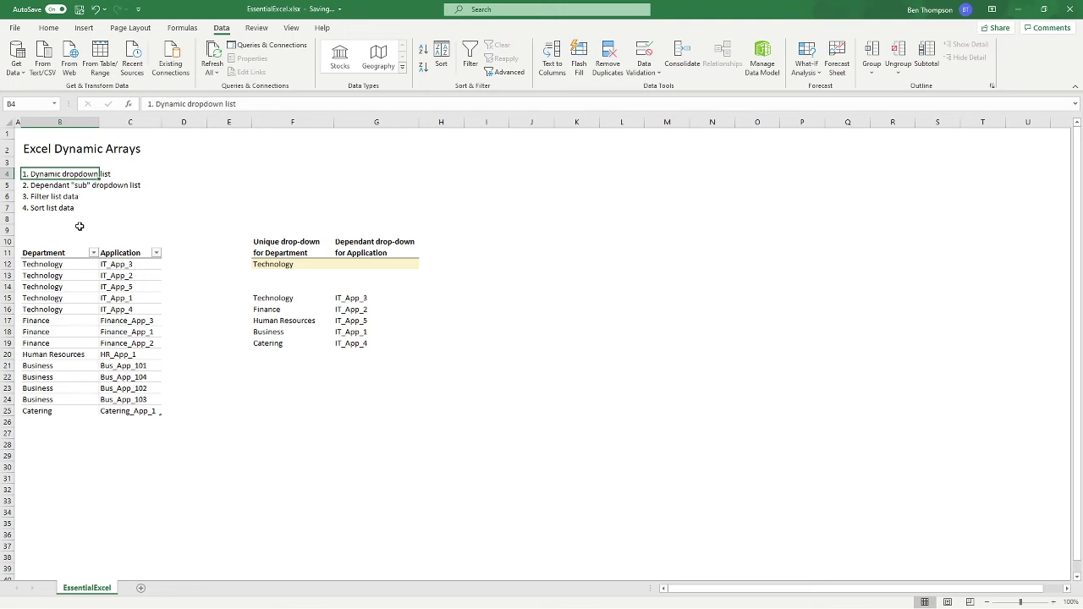
pyautogui.click(56, 186)
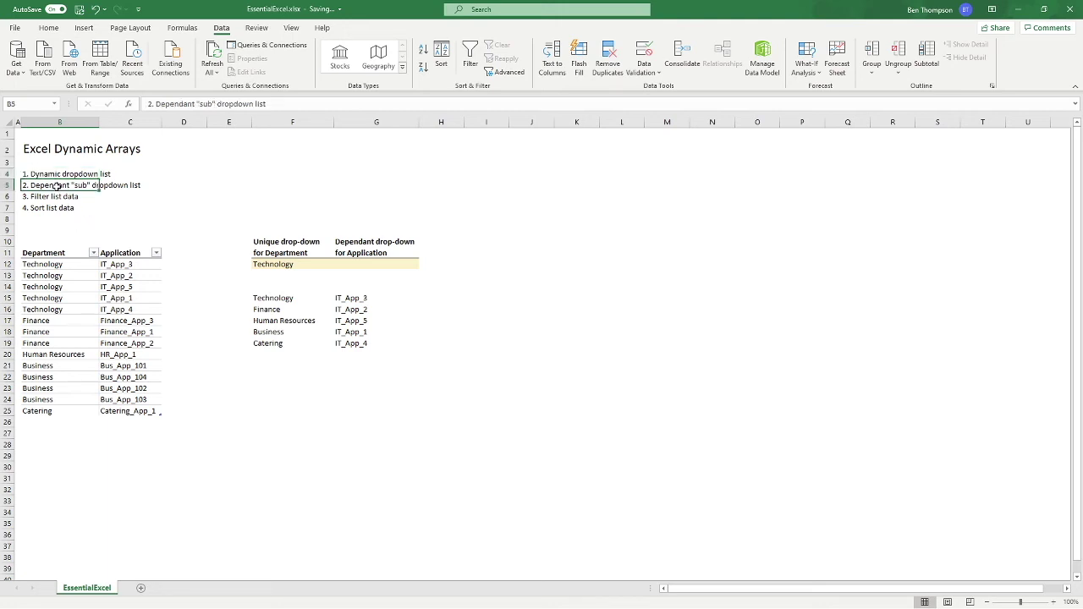
pyautogui.moveTo(56, 185); pyautogui.dragTo(116, 193)
pyautogui.click(116, 192)
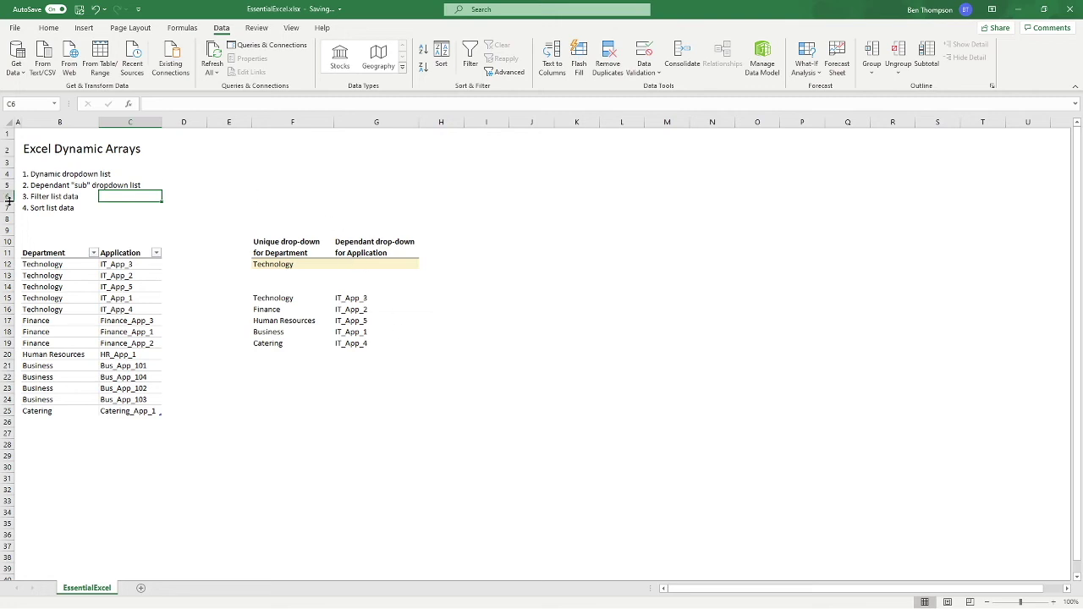
pyautogui.click(23, 173)
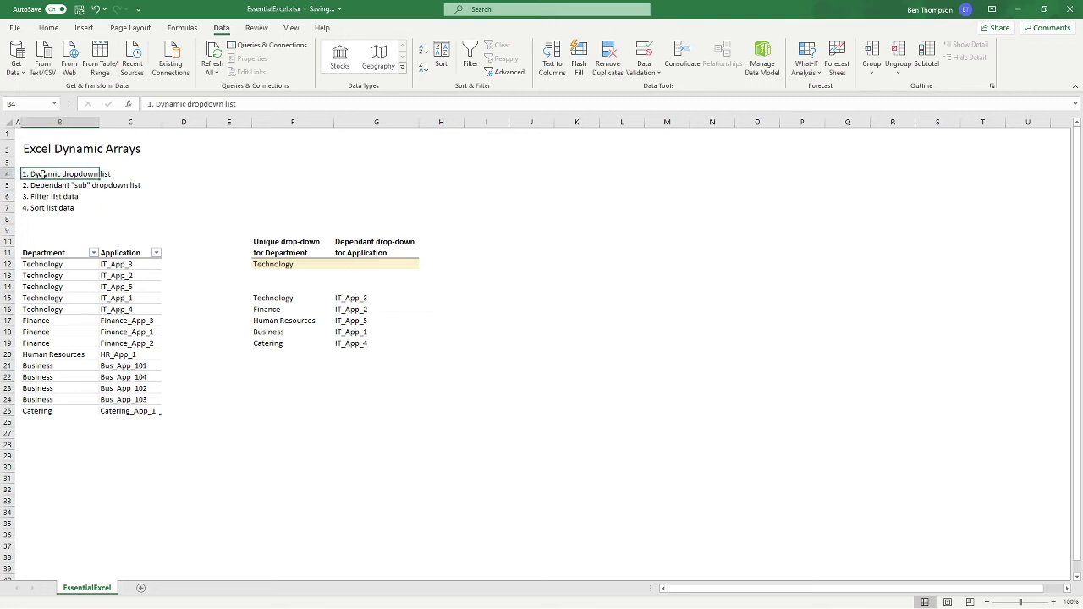
pyautogui.moveTo(44, 175)
pyautogui.mouseDown()
pyautogui.moveTo(153, 186)
pyautogui.moveTo(127, 195)
pyautogui.moveTo(48, 177)
pyautogui.mouseUp()
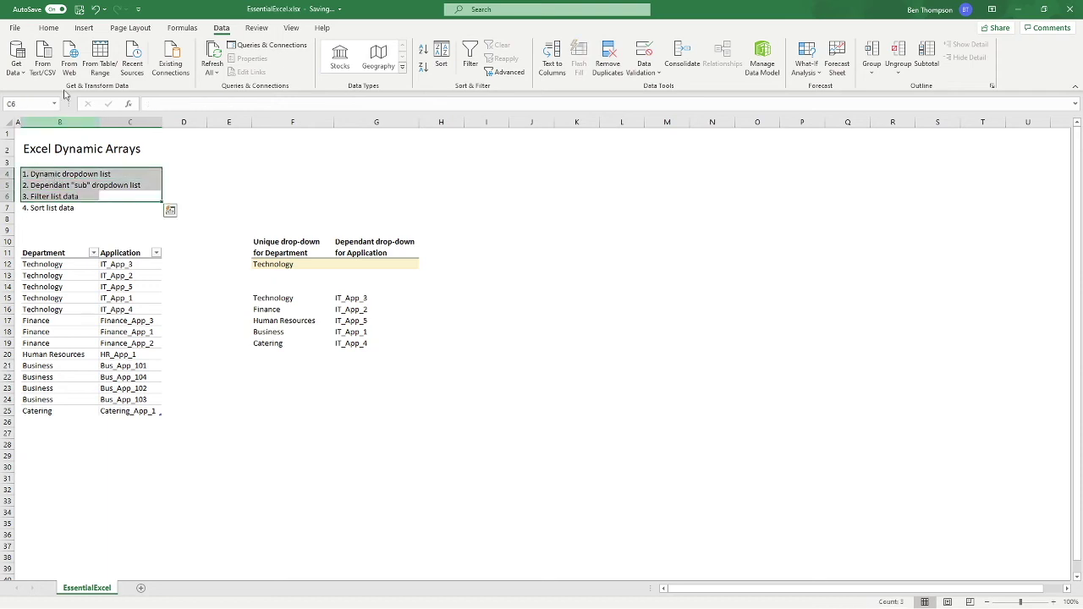
# - Fill checklist items B4:C6 with yellow, then select the Sort list data item
pyautogui.click(48, 28)
pyautogui.click(191, 67)
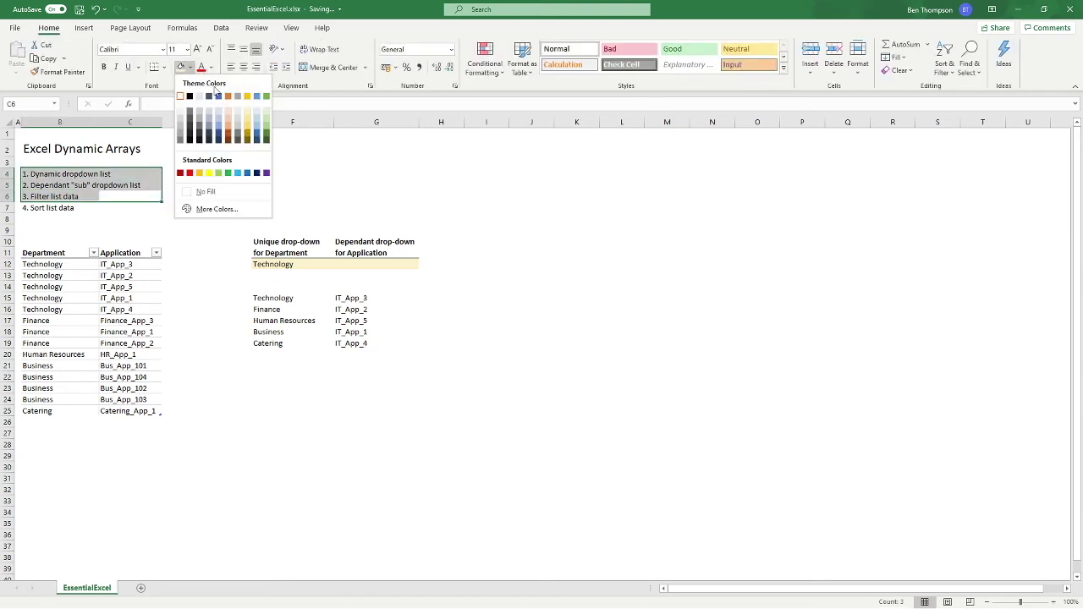
pyautogui.click(247, 125)
pyautogui.click(311, 151)
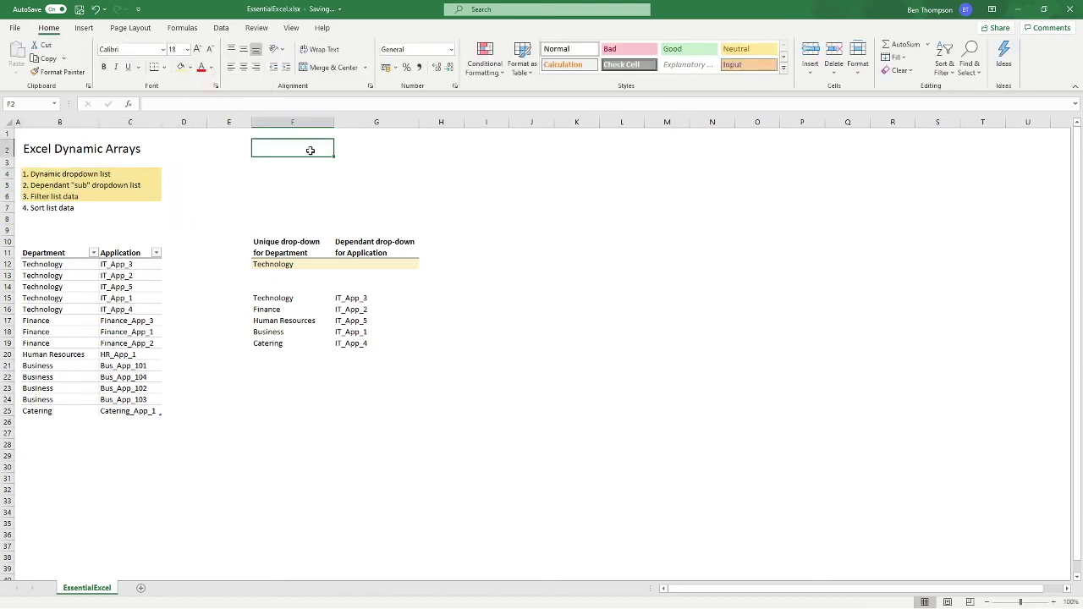
pyautogui.click(39, 211)
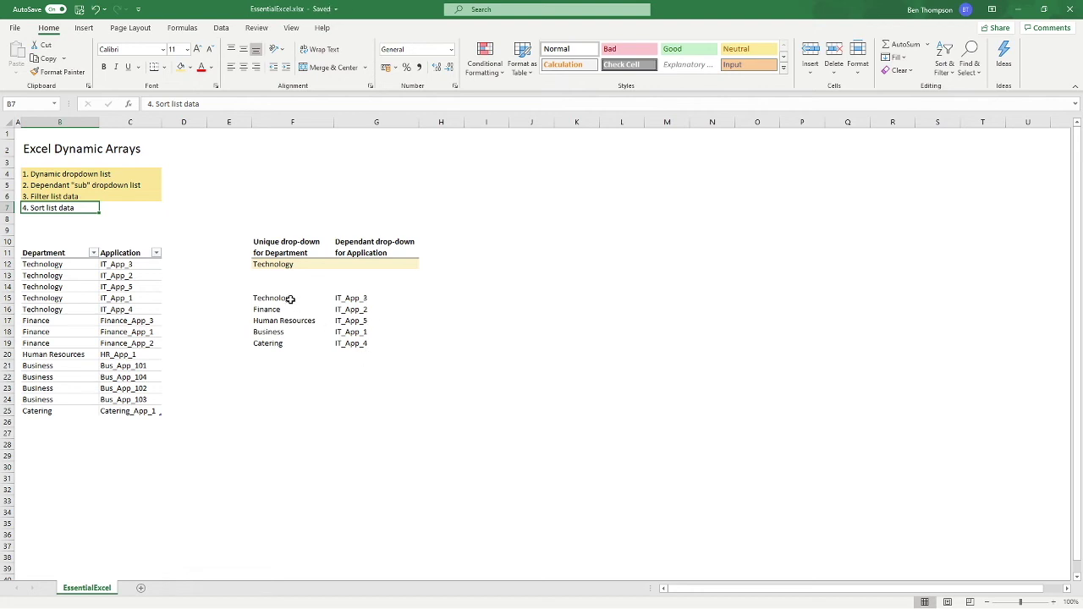
# - Change F15 to =SORT(UNIQUE(Table1[Department])) so departments list alphabetically, Business through Technology
pyautogui.click(290, 302)
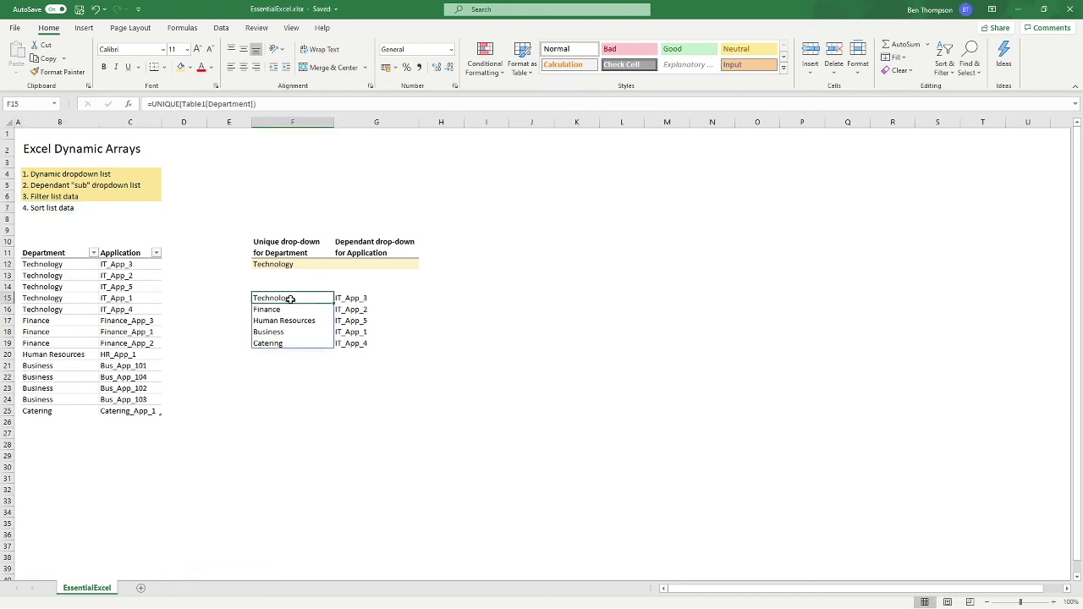
pyautogui.click(149, 104)
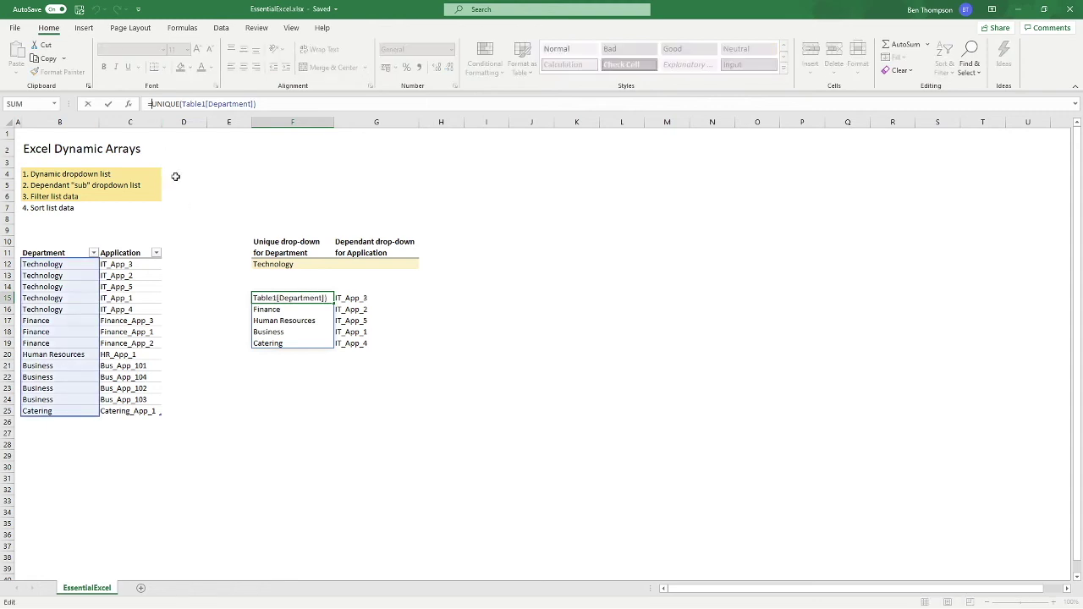
pyautogui.write('SORT')
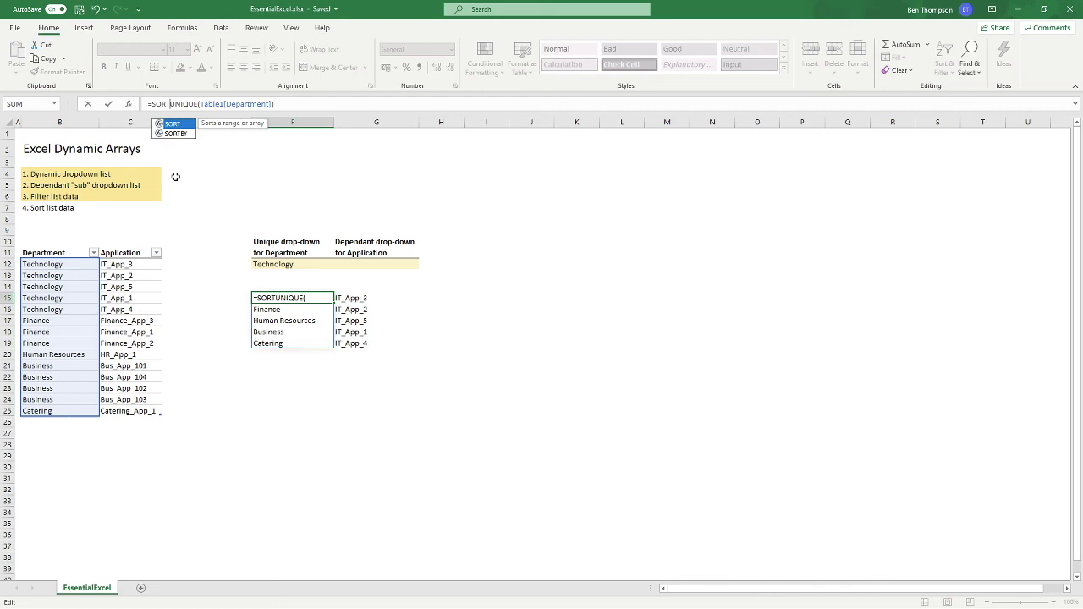
pyautogui.write('(')
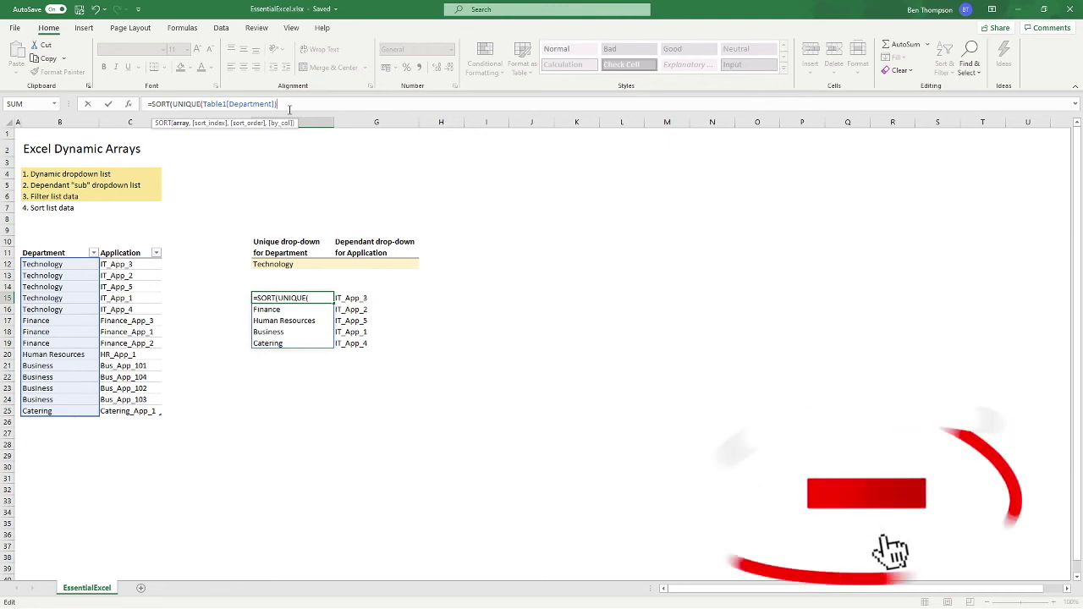
pyautogui.write(')')
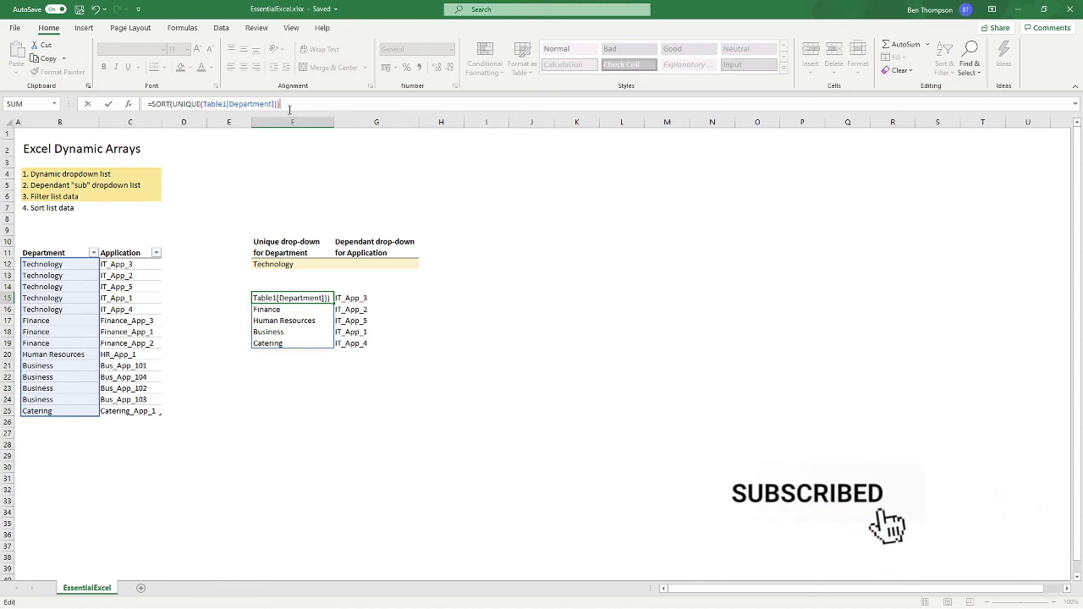
pyautogui.press('Return')
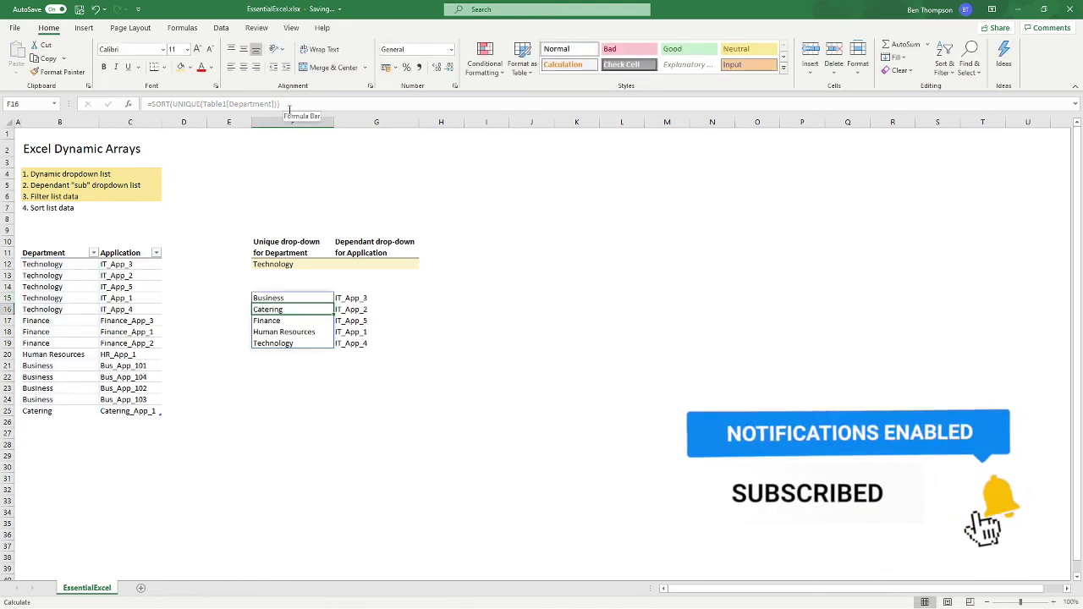
pyautogui.click(274, 297)
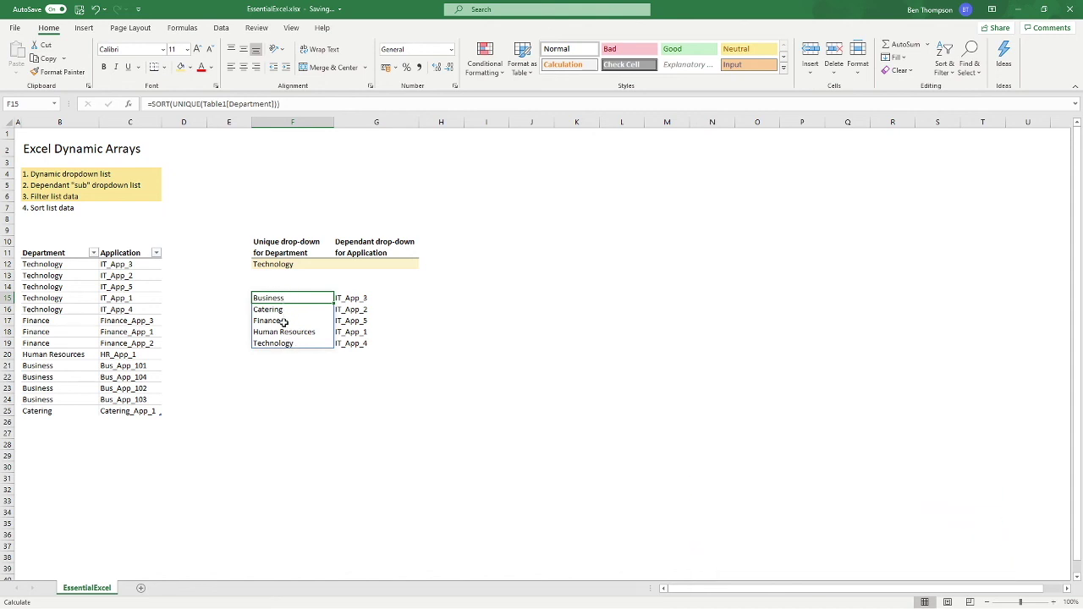
pyautogui.click(353, 297)
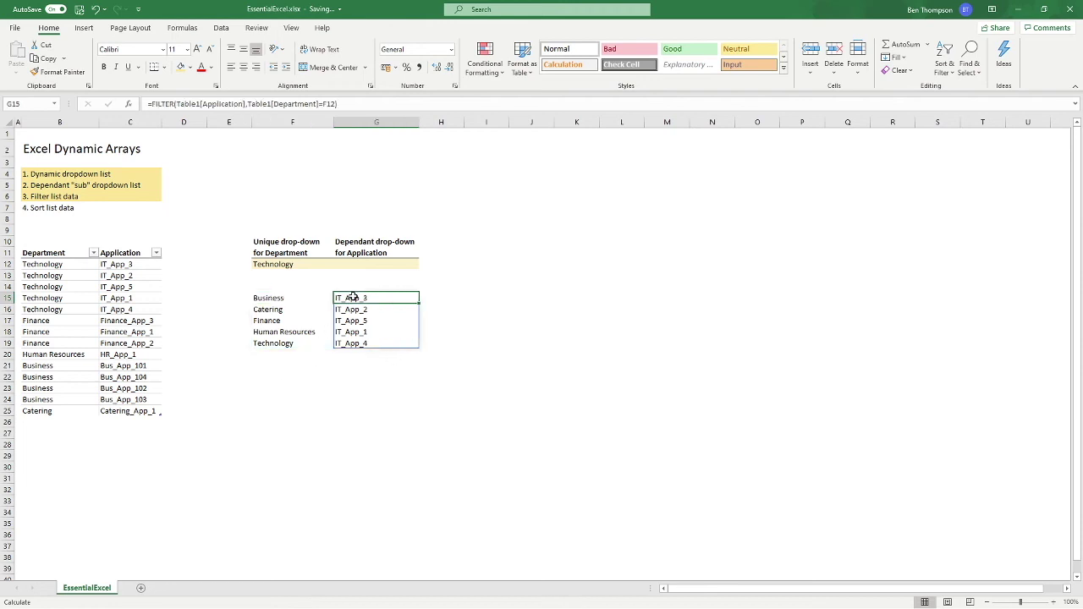
# - Change G15 to =SORT(FILTER(Table1[Application],Table1[Department]=F12)), listing IT_App_1 to IT_App_5
pyautogui.click(152, 103)
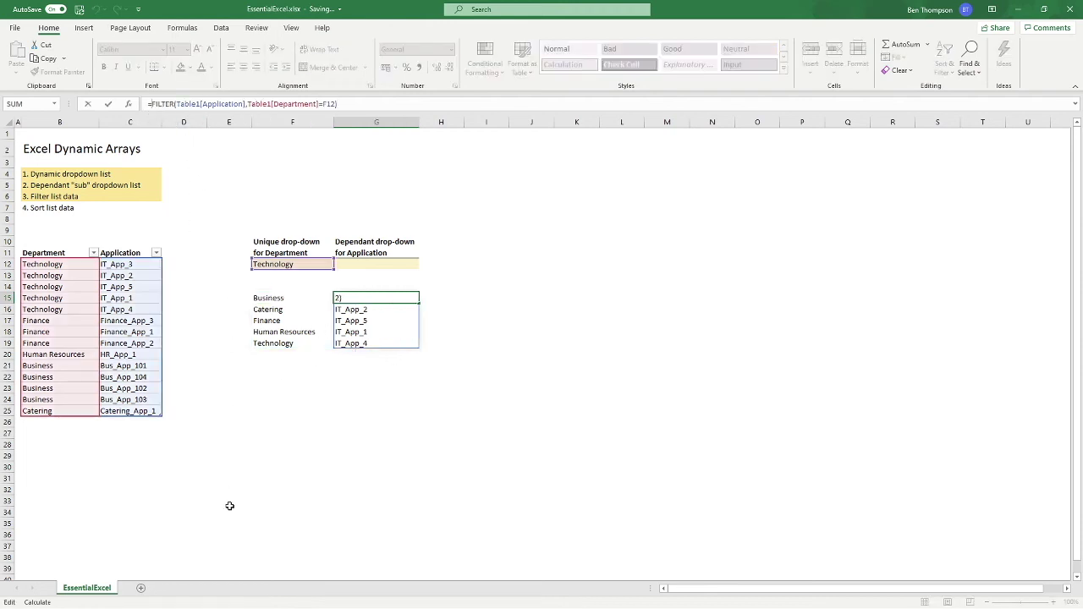
pyautogui.write('SORT(')
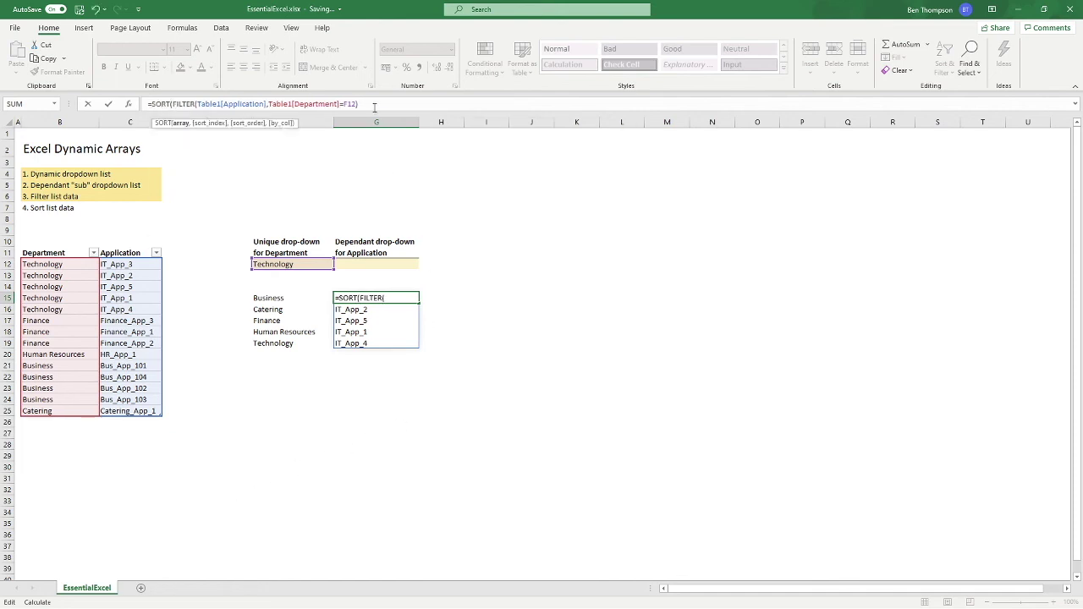
pyautogui.write(')')
pyautogui.press('Return')
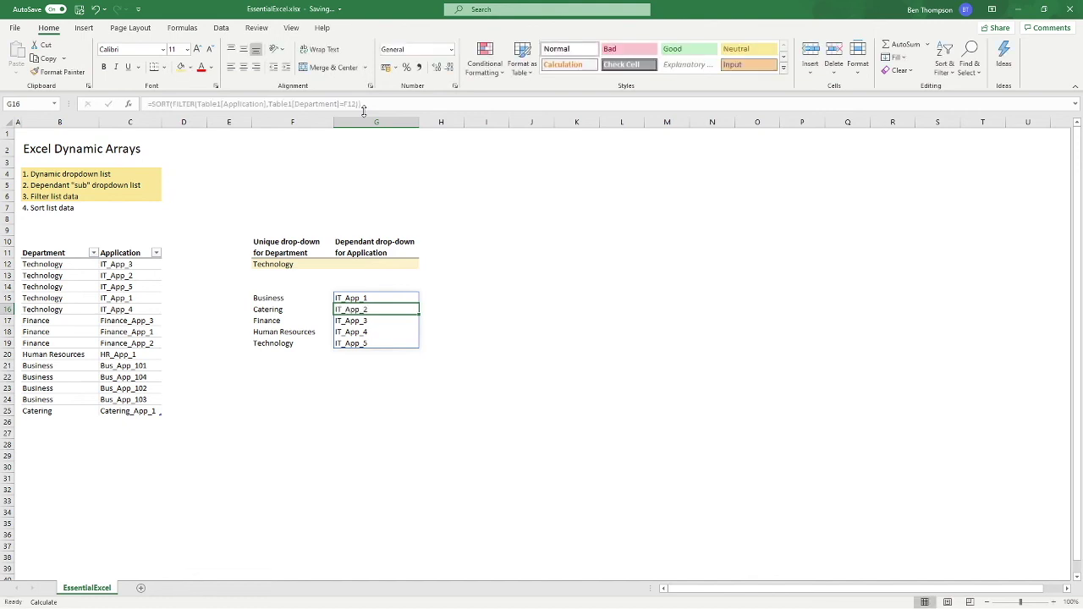
pyautogui.click(468, 396)
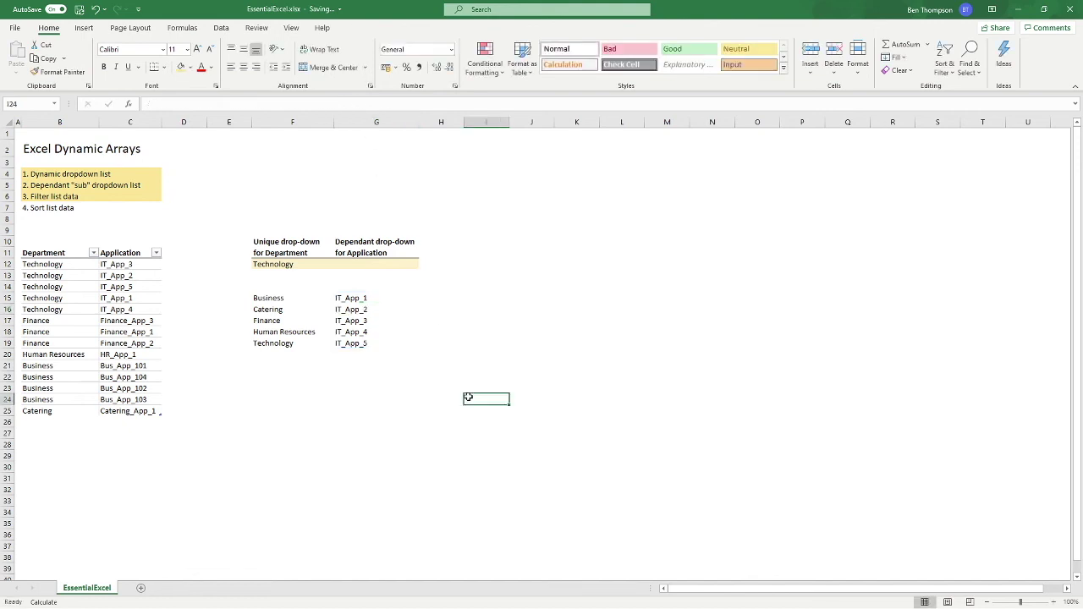
pyautogui.click(361, 298)
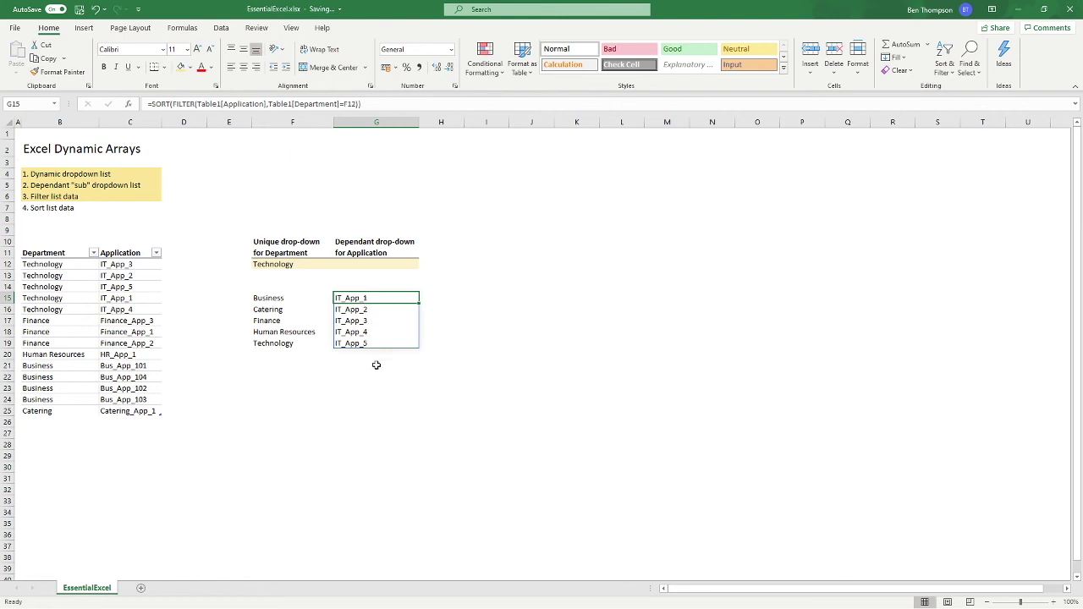
pyautogui.click(367, 377)
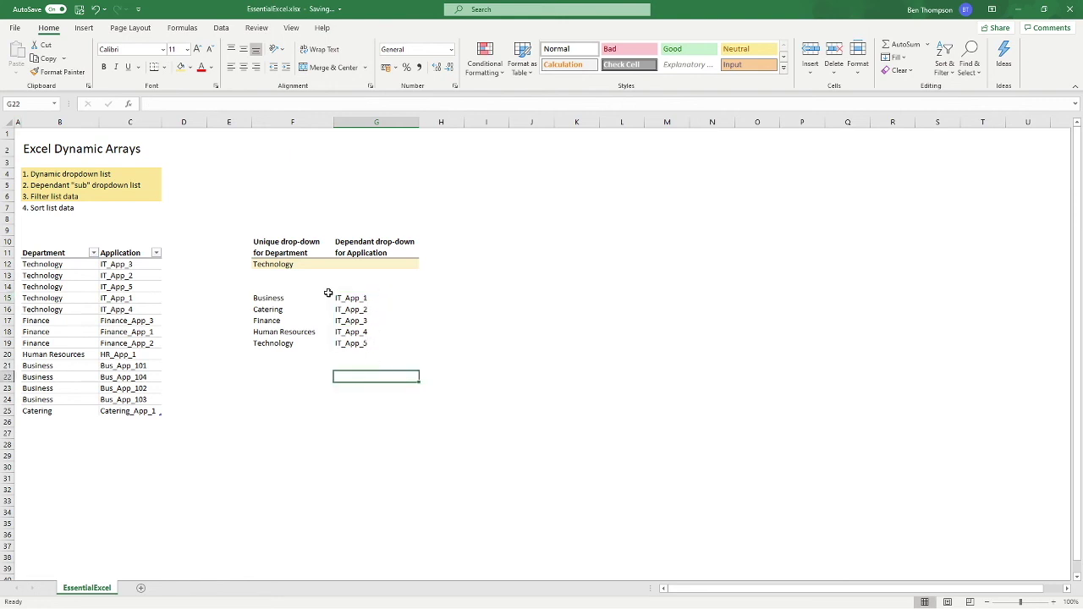
# - Choose Finance in F12 and view its sorted applications in G12
pyautogui.click(302, 265)
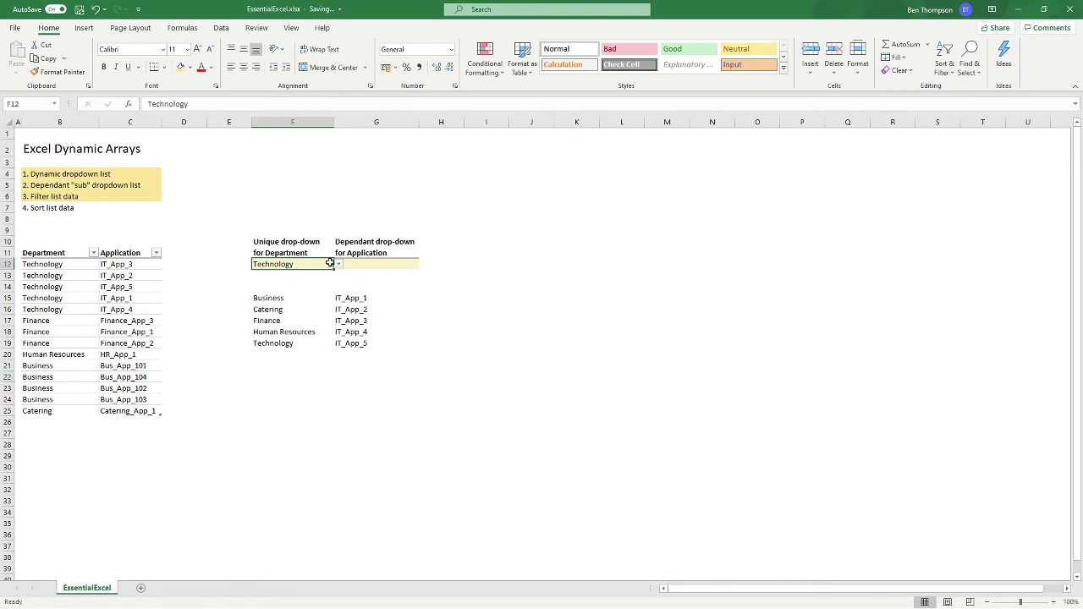
pyautogui.click(338, 263)
pyautogui.click(300, 288)
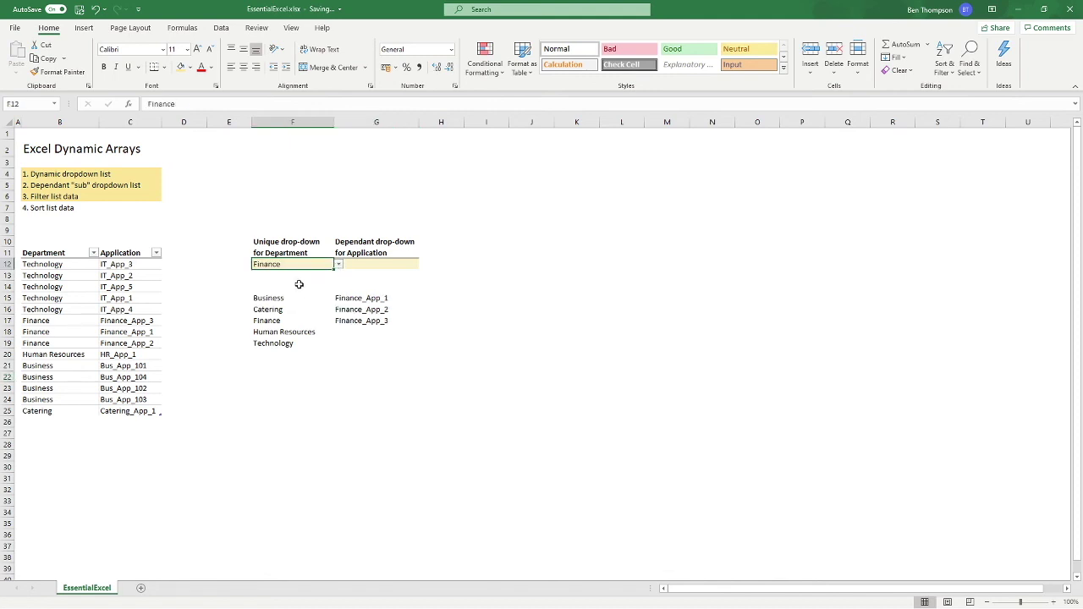
pyautogui.click(406, 262)
pyautogui.click(423, 264)
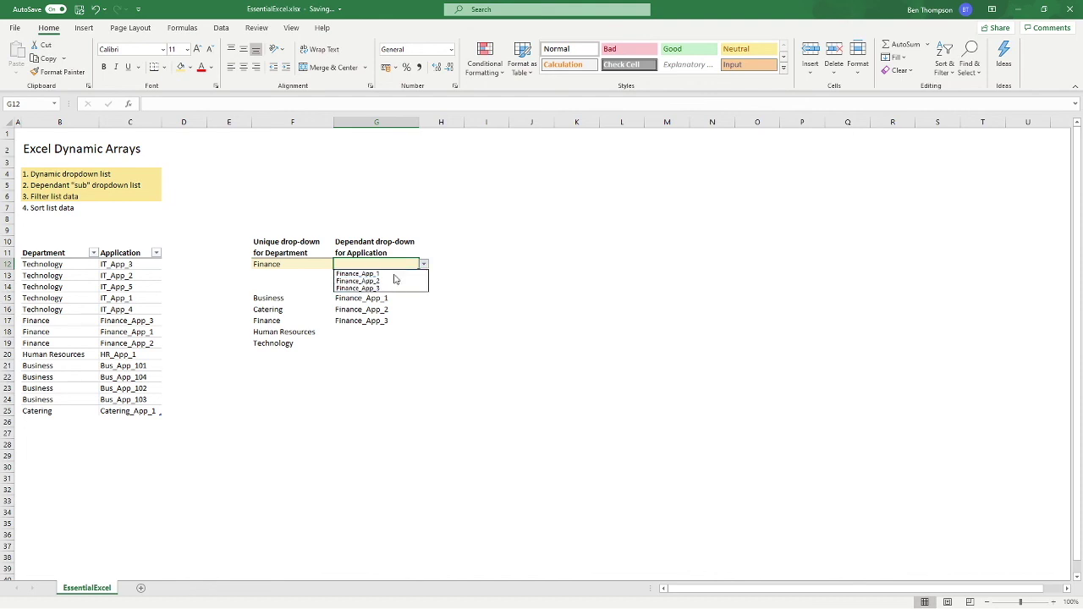
pyautogui.click(330, 267)
# - Switch F12 to Business and pick Bus_App_102 in G12
pyautogui.click(338, 265)
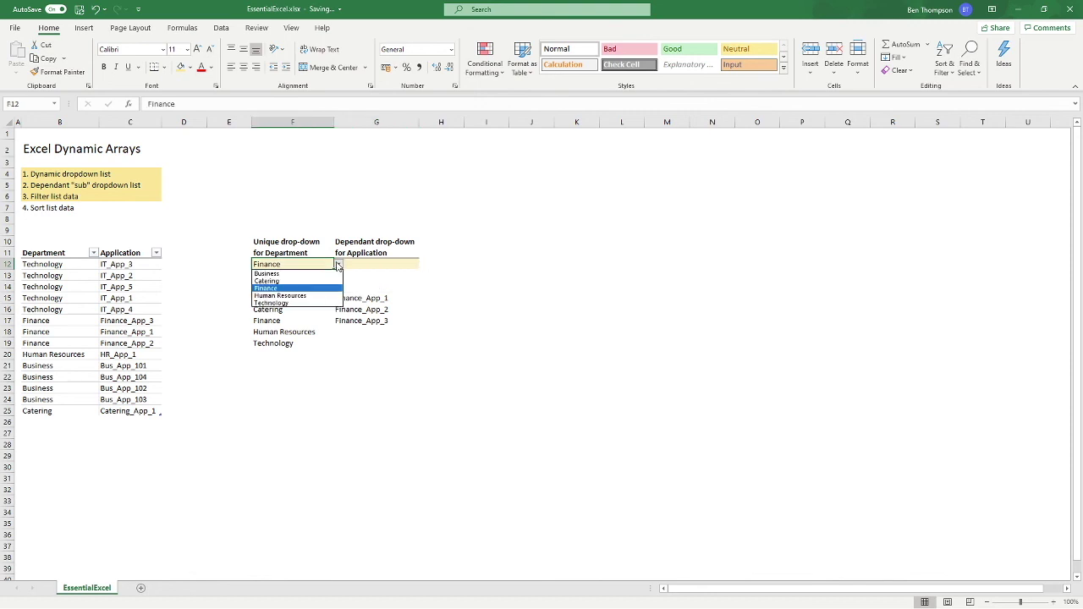
pyautogui.click(300, 274)
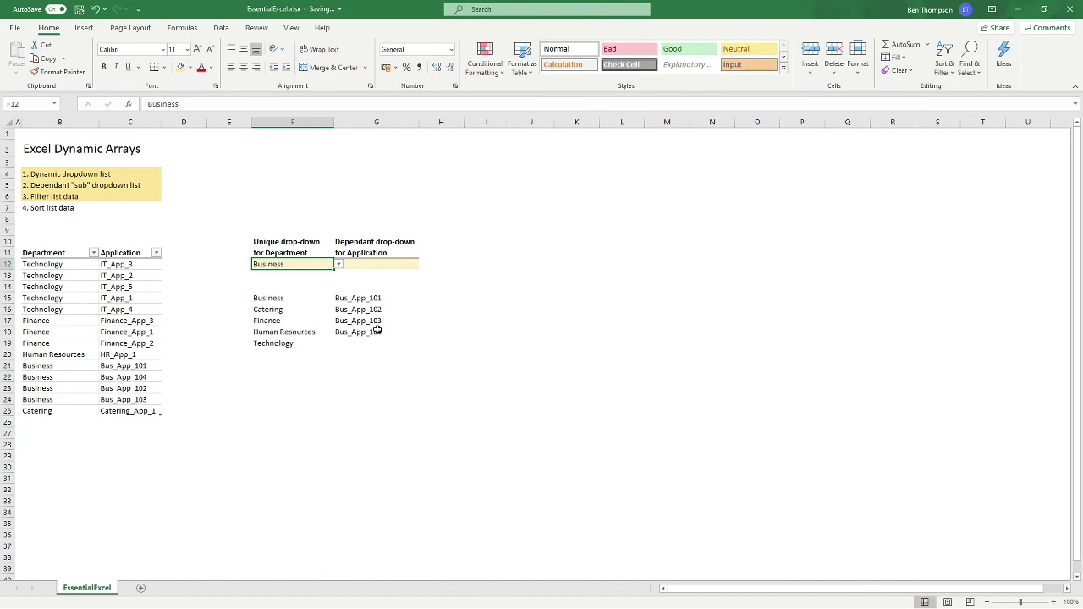
pyautogui.click(388, 267)
pyautogui.click(423, 264)
pyautogui.click(408, 284)
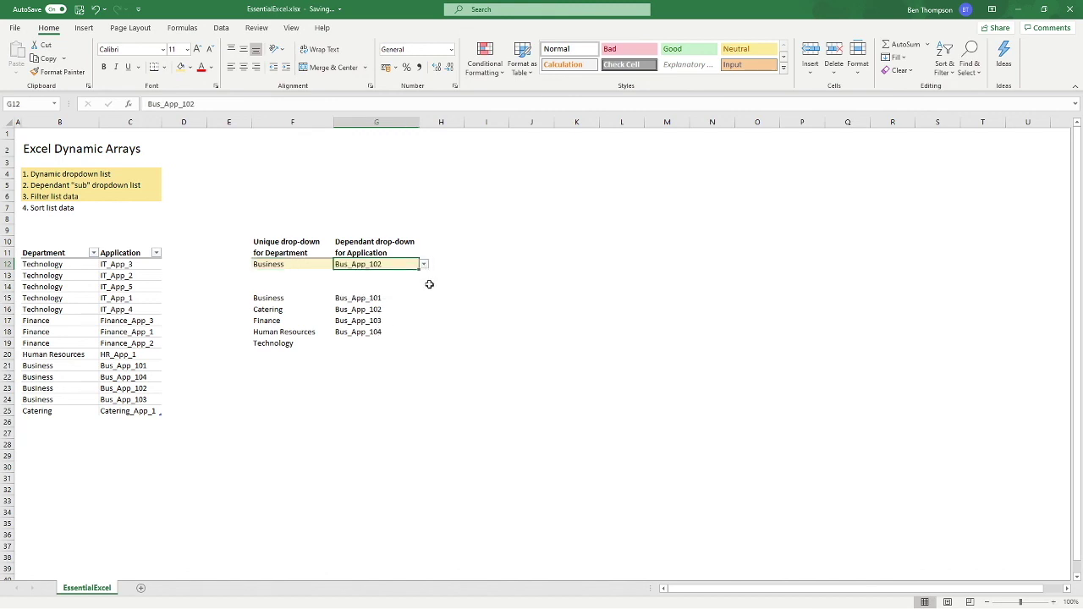
pyautogui.click(438, 285)
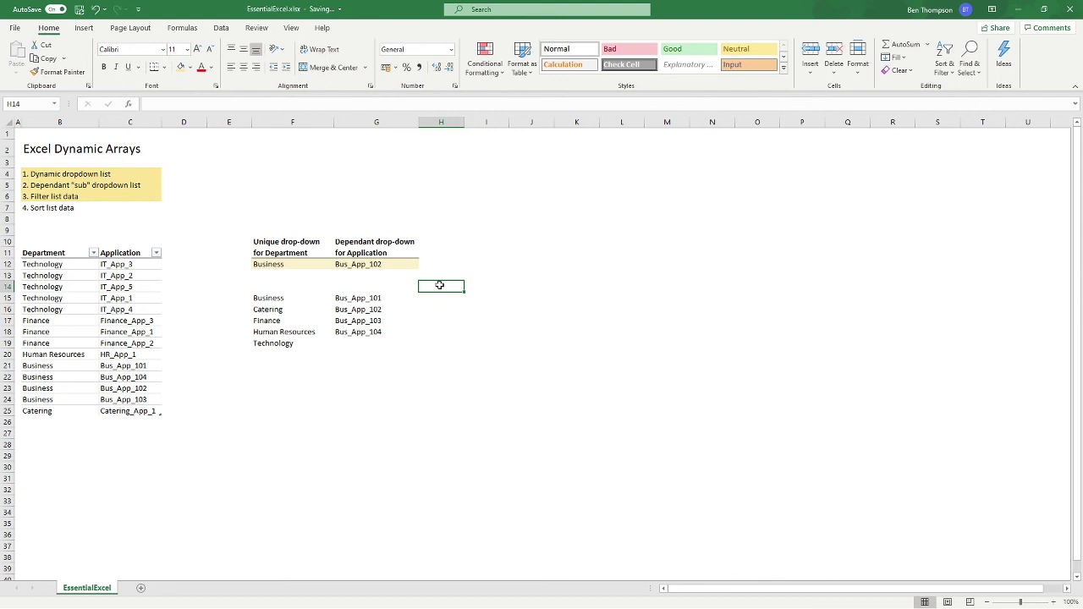